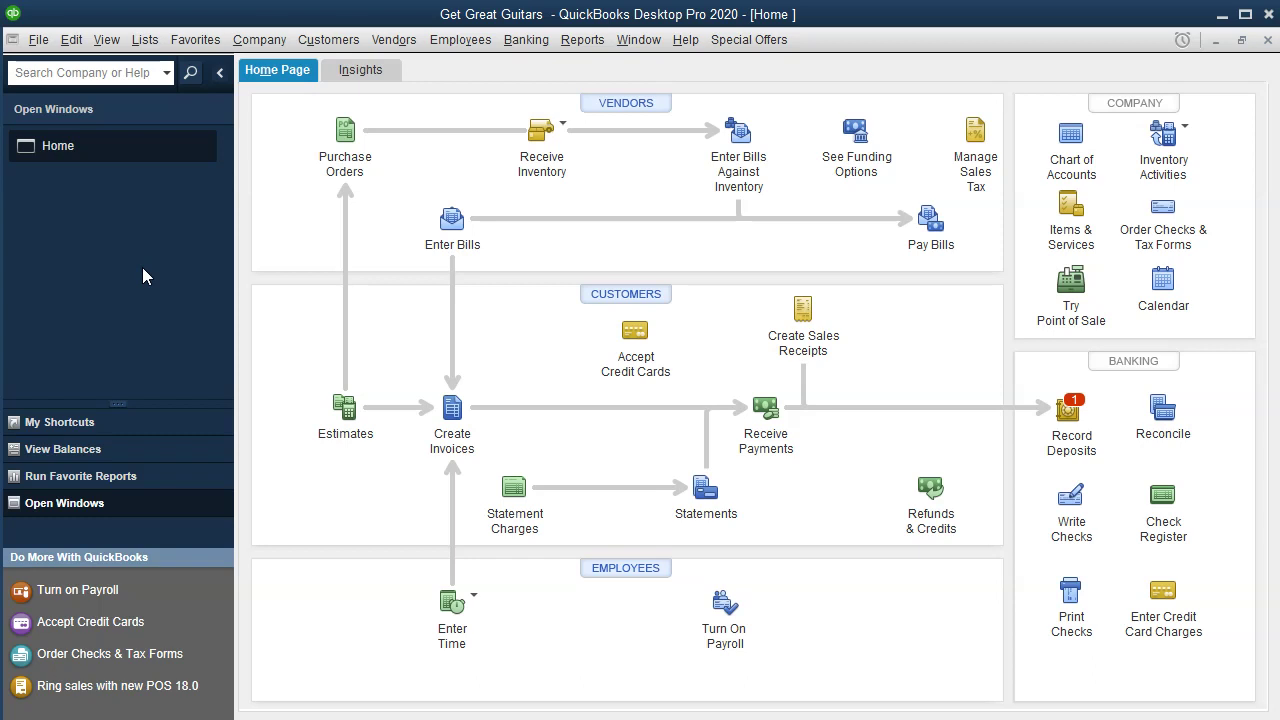
Open the standard Balance Sheet report and set its as-of date to 12/31/2020.
left_click(582, 42)
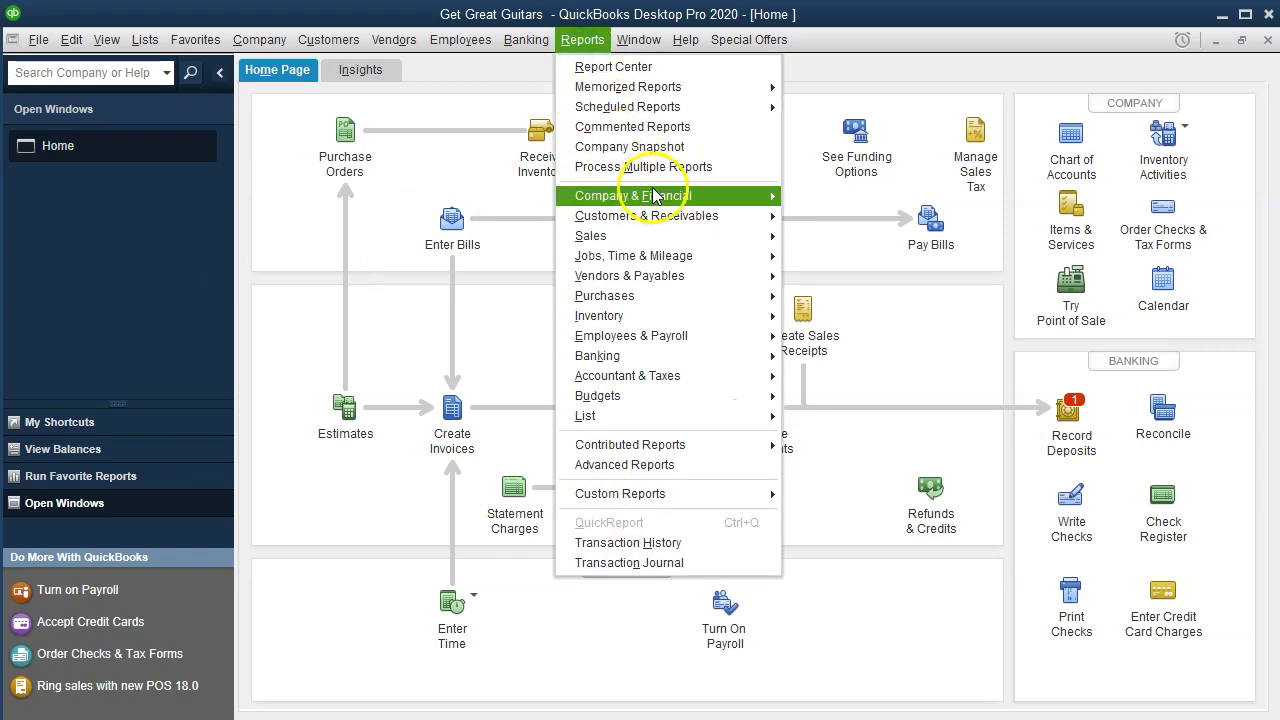
mouse_move(728, 200)
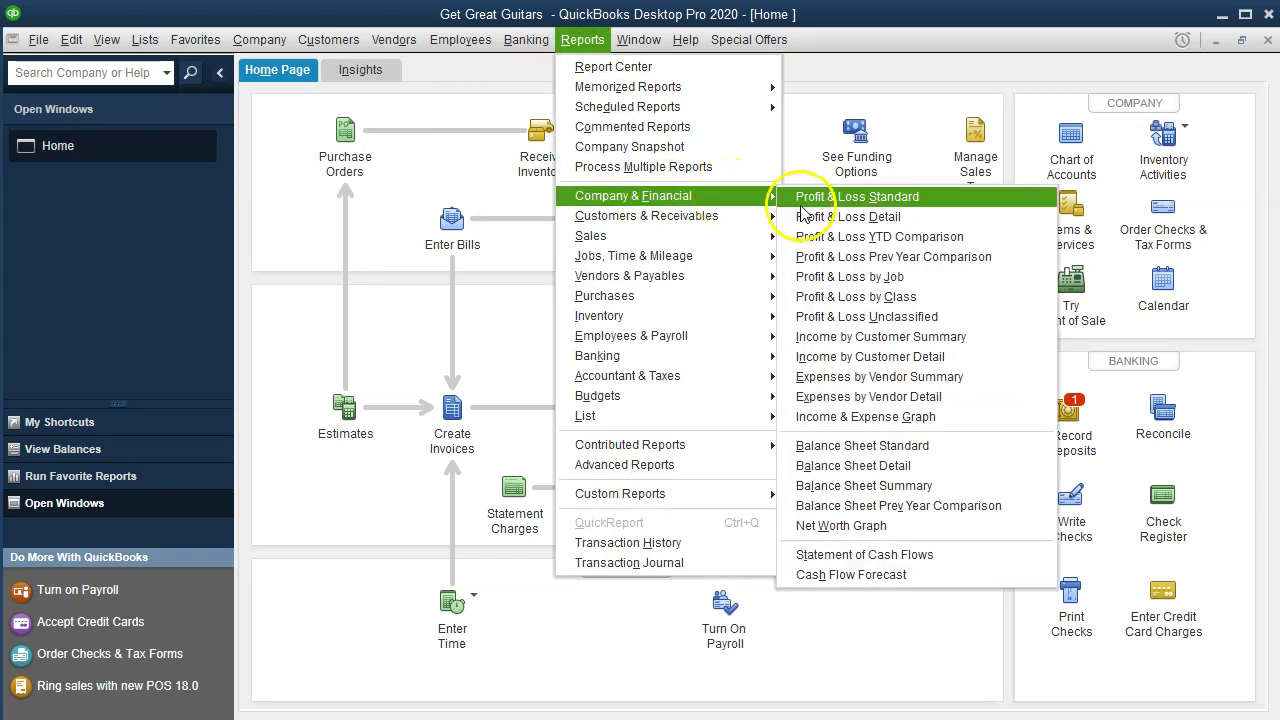
left_click(940, 455)
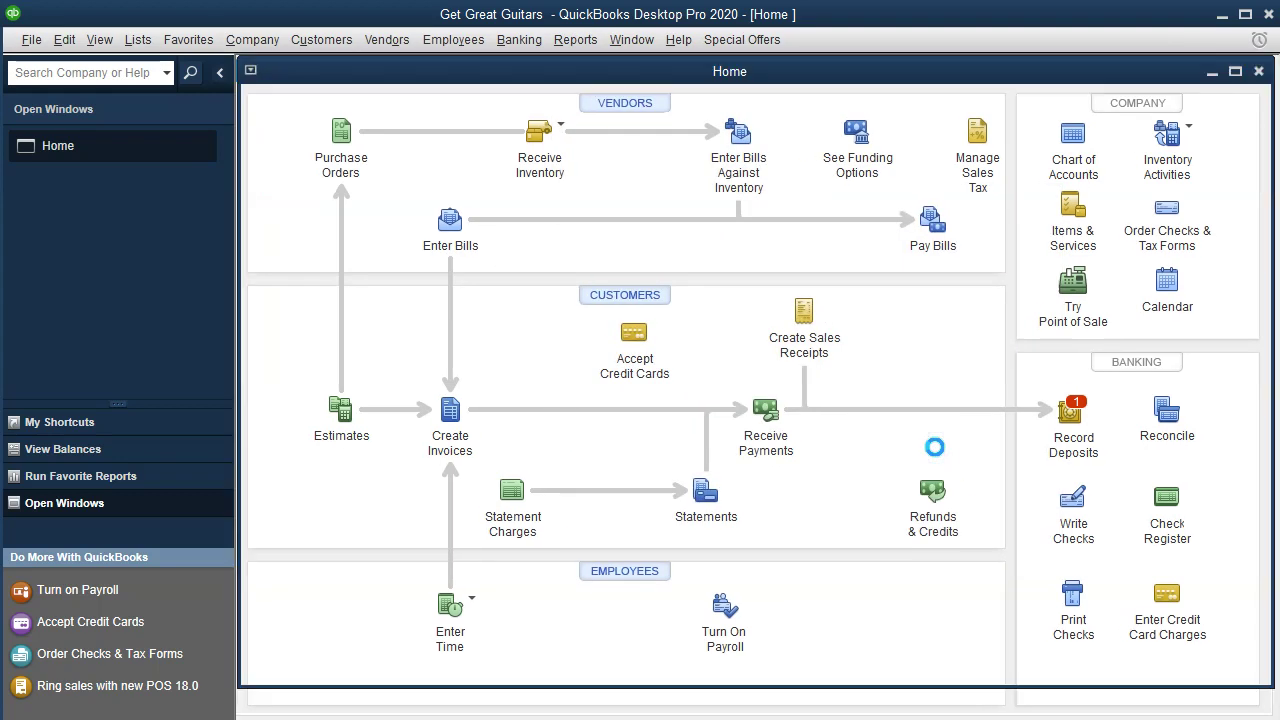
key("Tab")
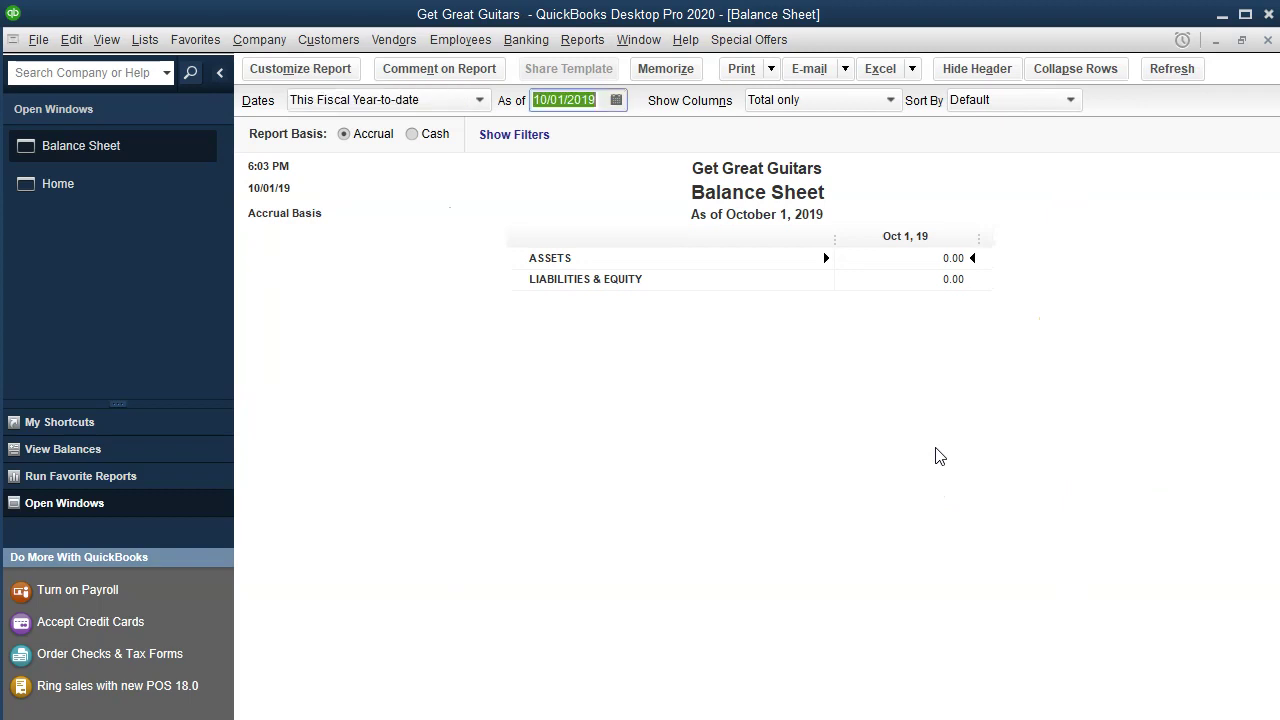
type("12/31/2020")
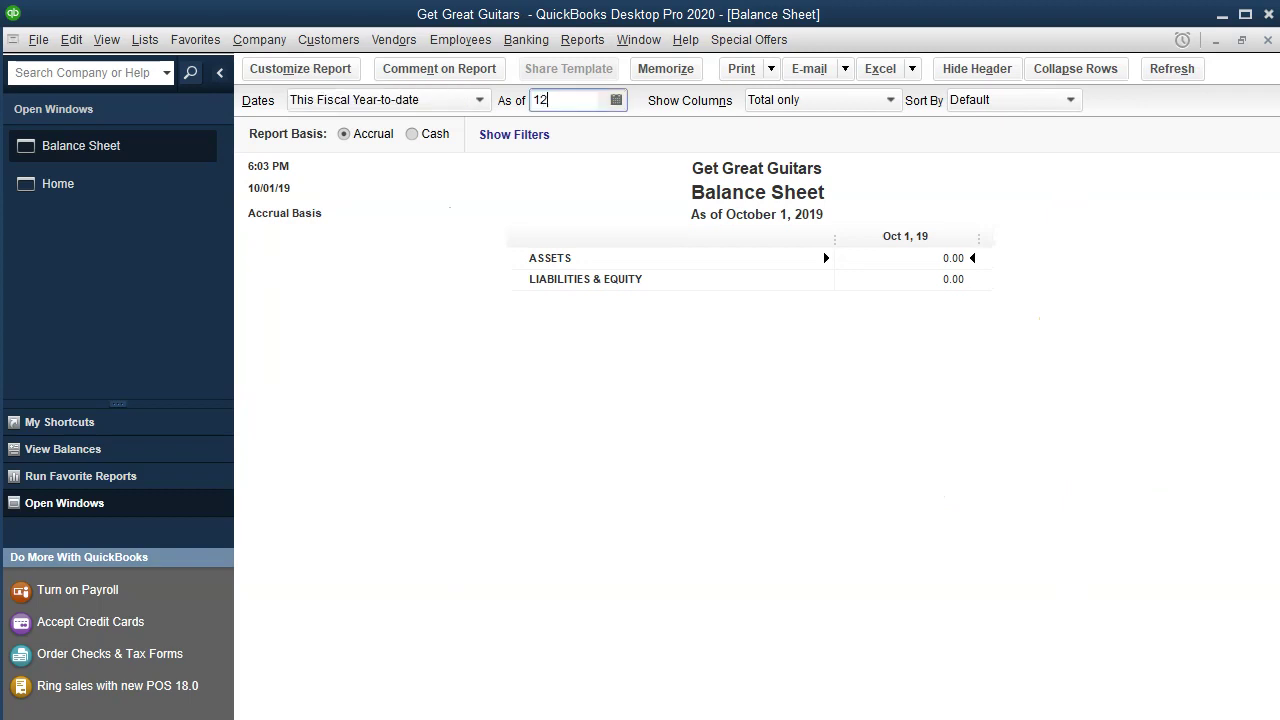
key("Tab")
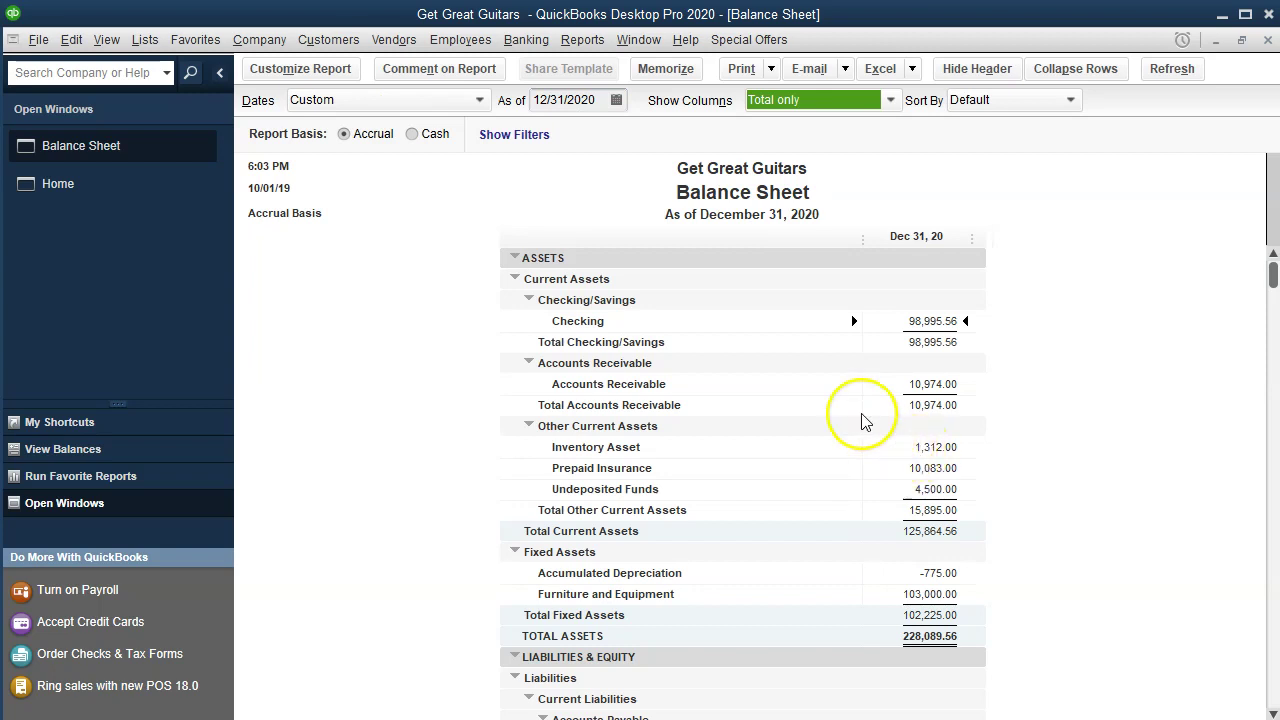
Customize the Balance Sheet header to leave out the date prepared, time prepared and report basis.
left_click(345, 72)
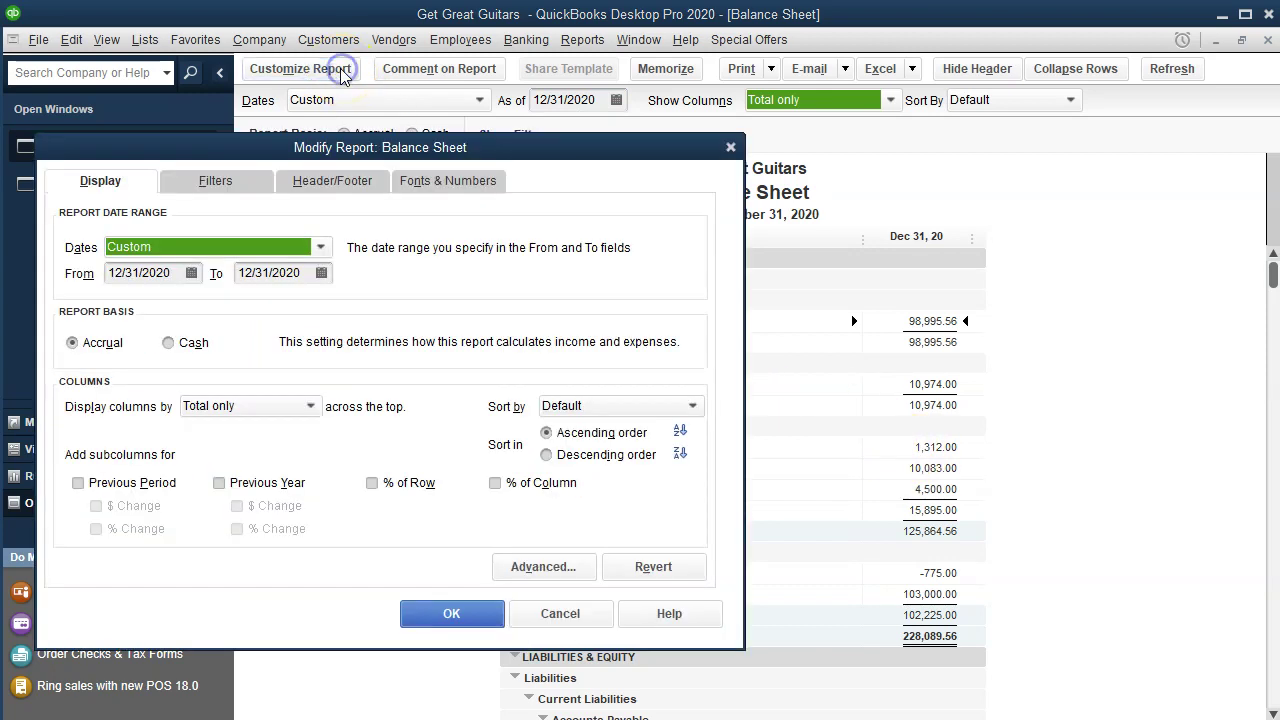
left_click(345, 180)
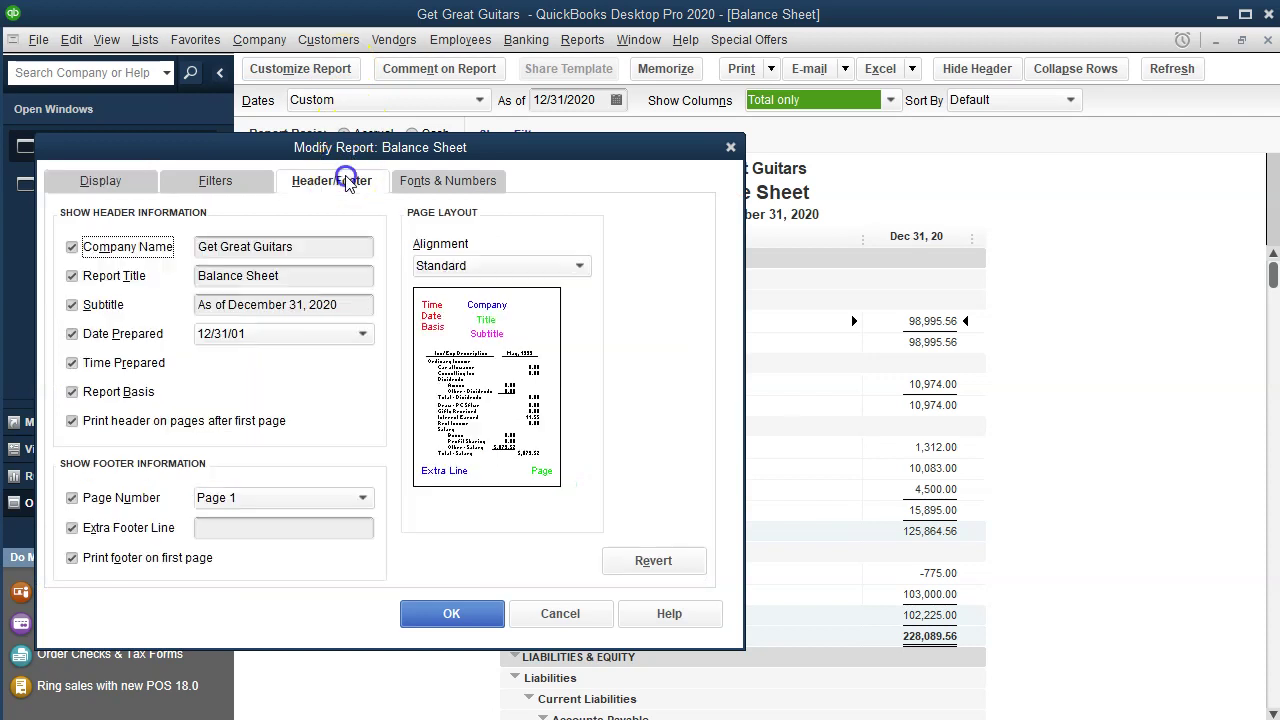
left_click(72, 336)
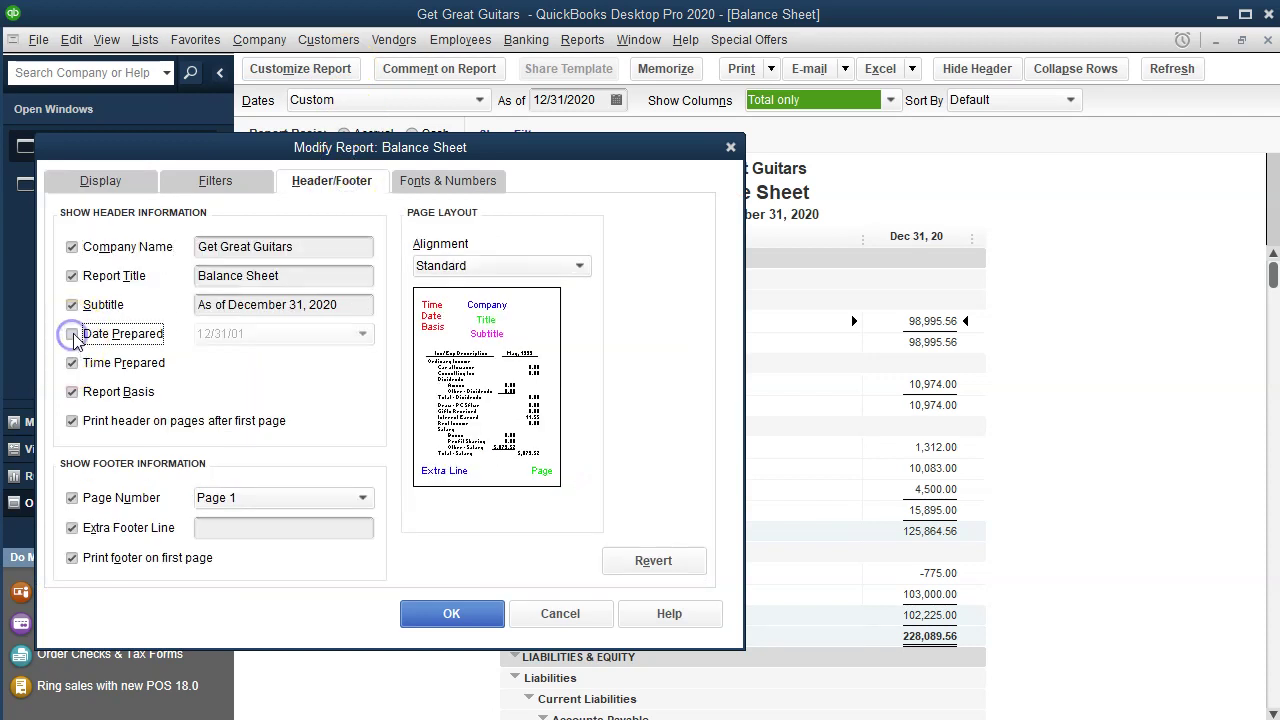
left_click(72, 363)
left_click(73, 393)
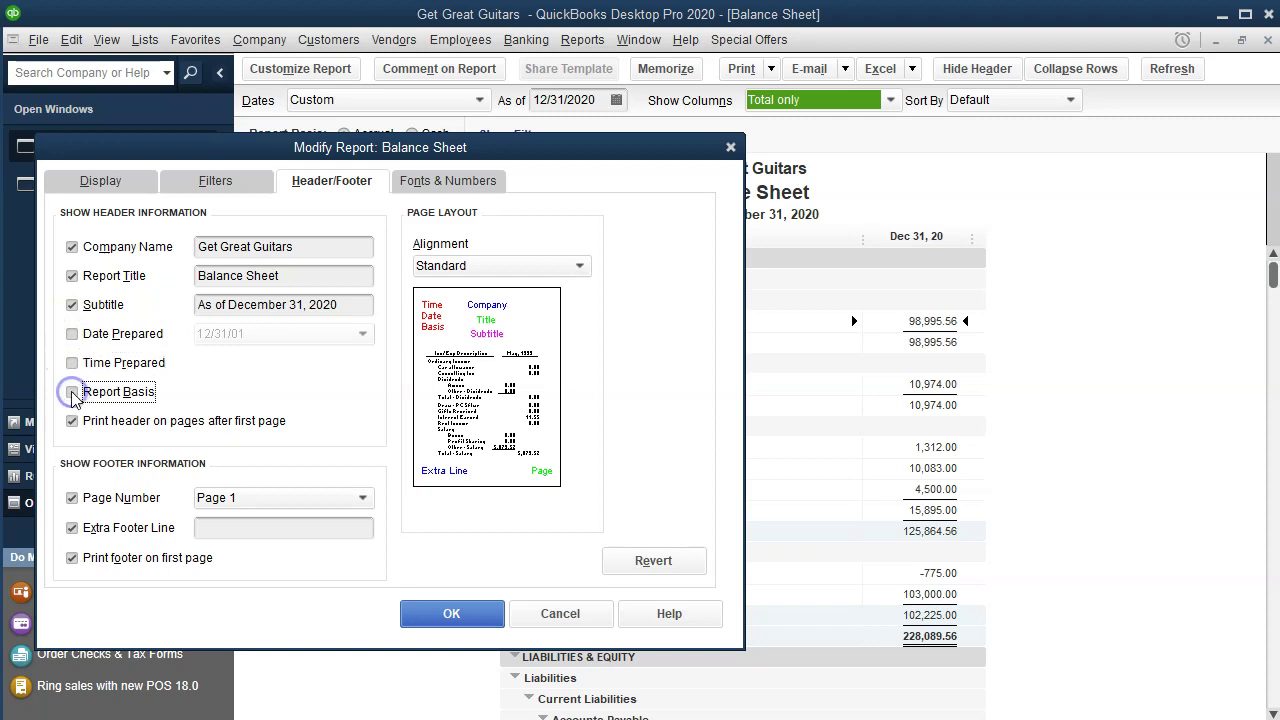
left_click(432, 616)
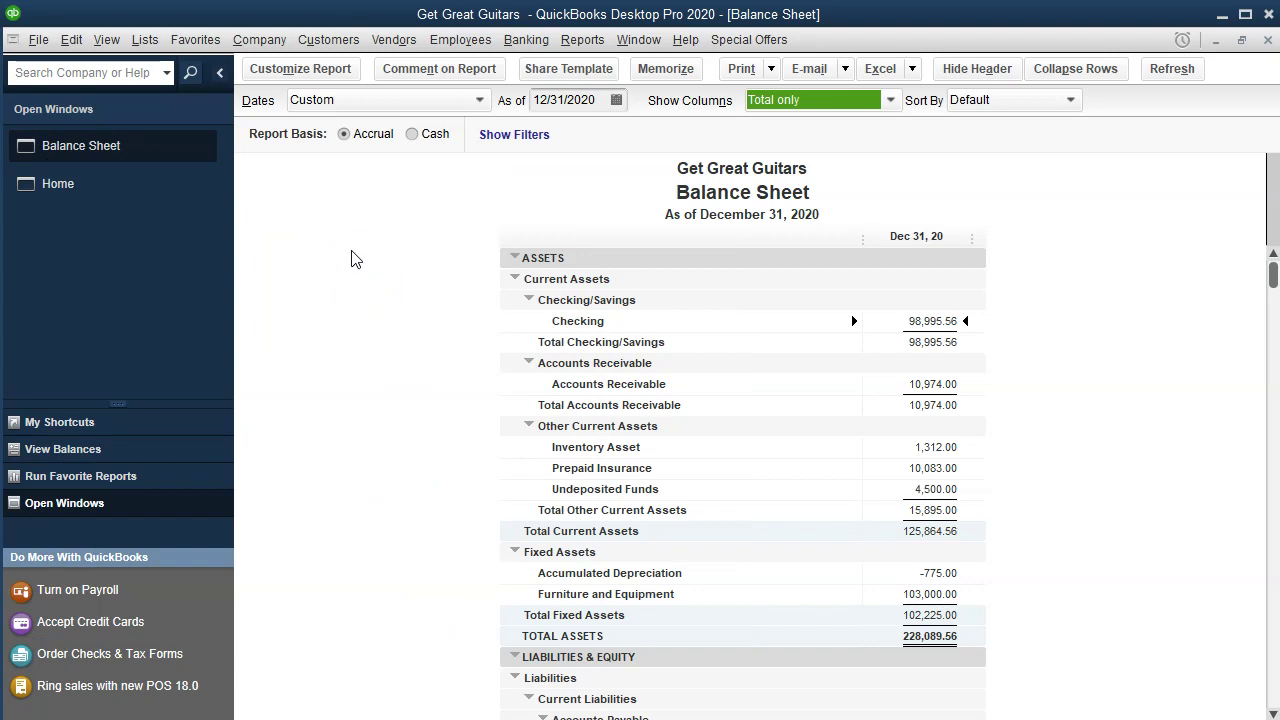
left_click(661, 72)
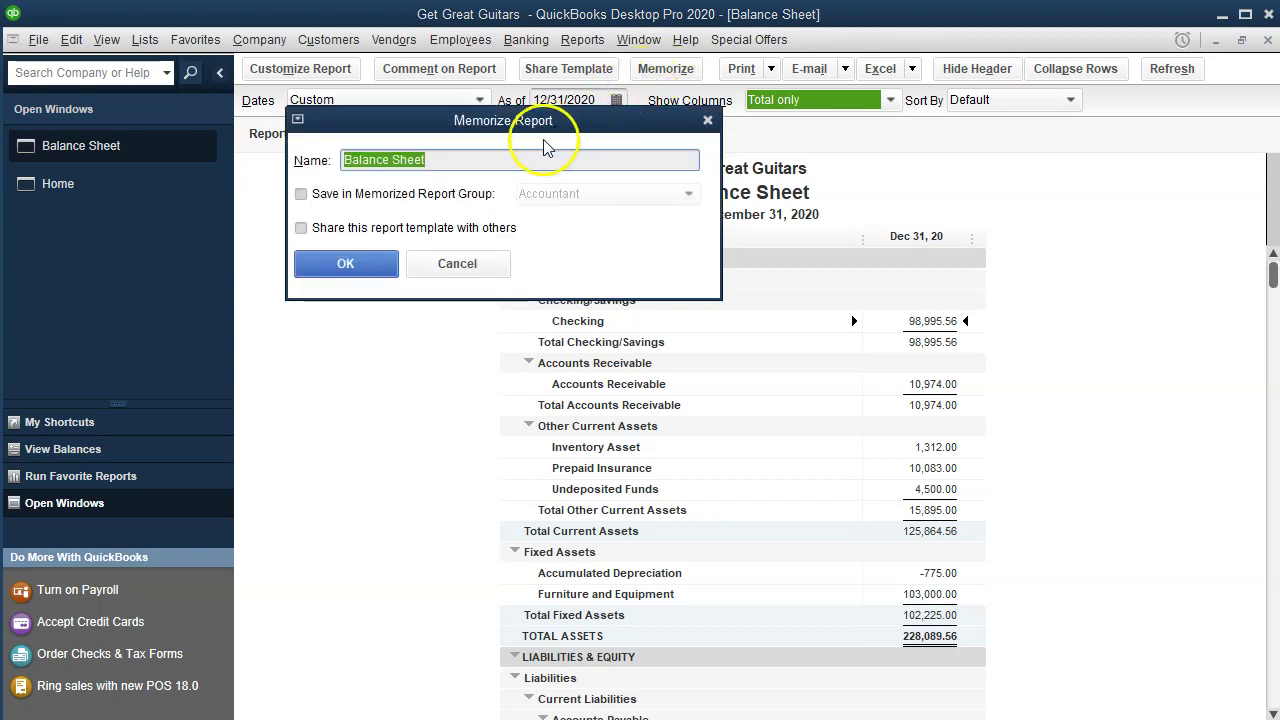
left_click(302, 196)
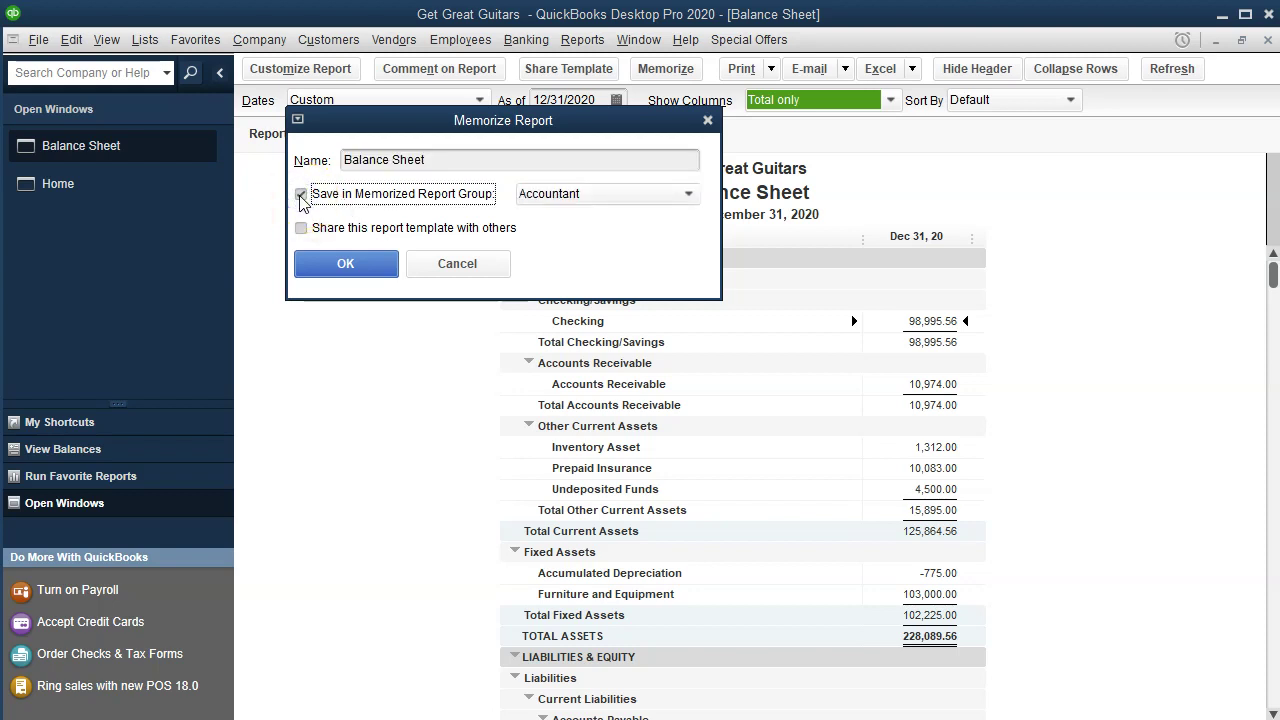
left_click(689, 195)
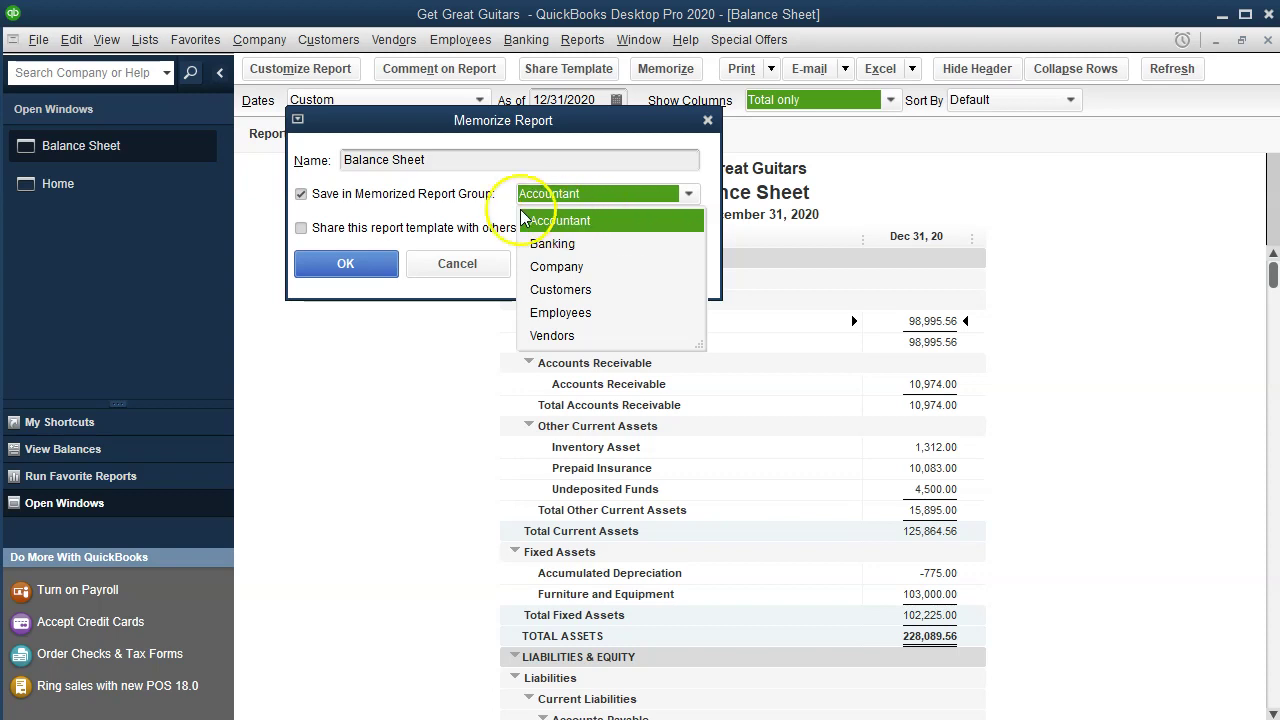
left_click(476, 200)
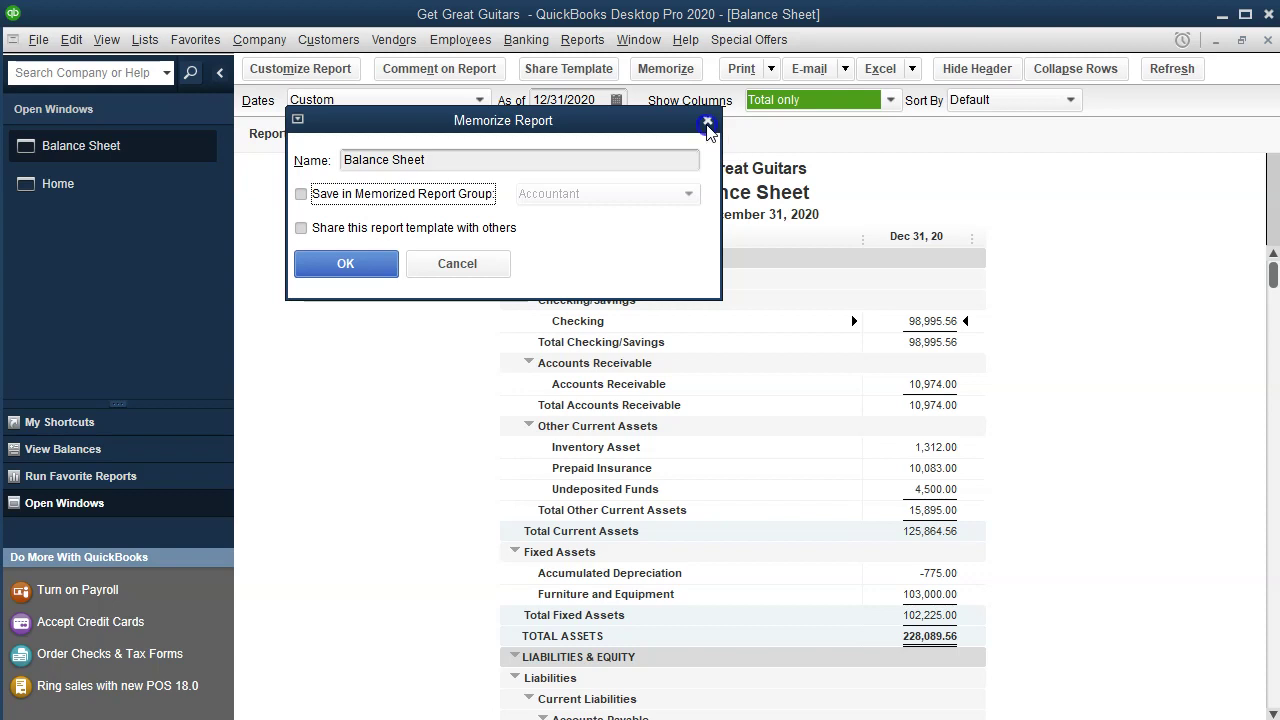
left_click(708, 121)
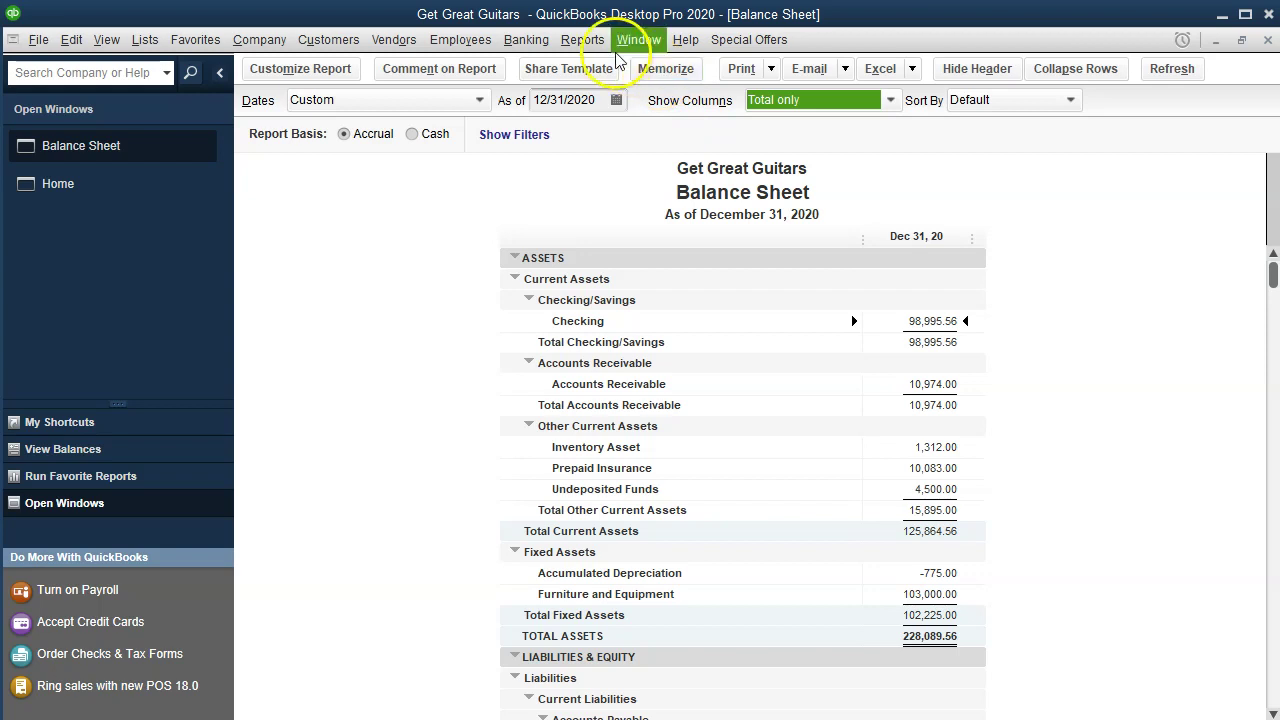
Open the memorized reports in the Report Center, maximized, and bring up the Memorized Report List for editing.
left_click(584, 40)
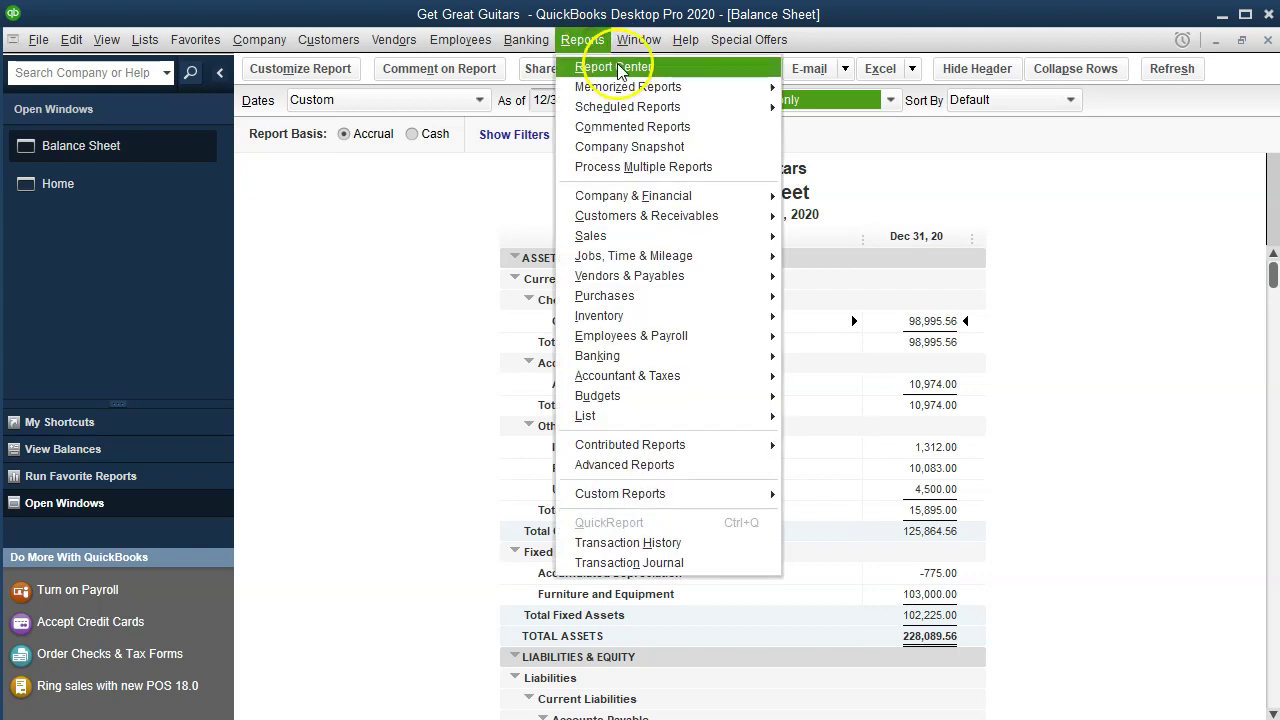
left_click(673, 67)
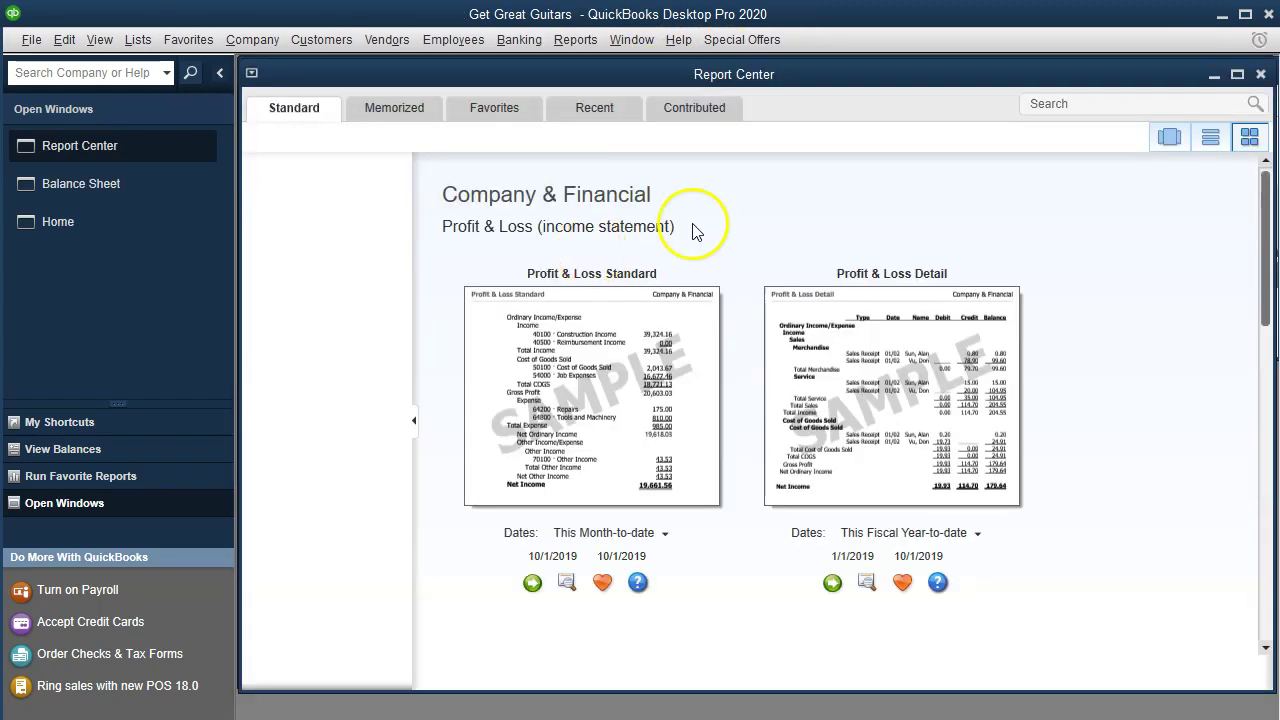
left_click(1237, 76)
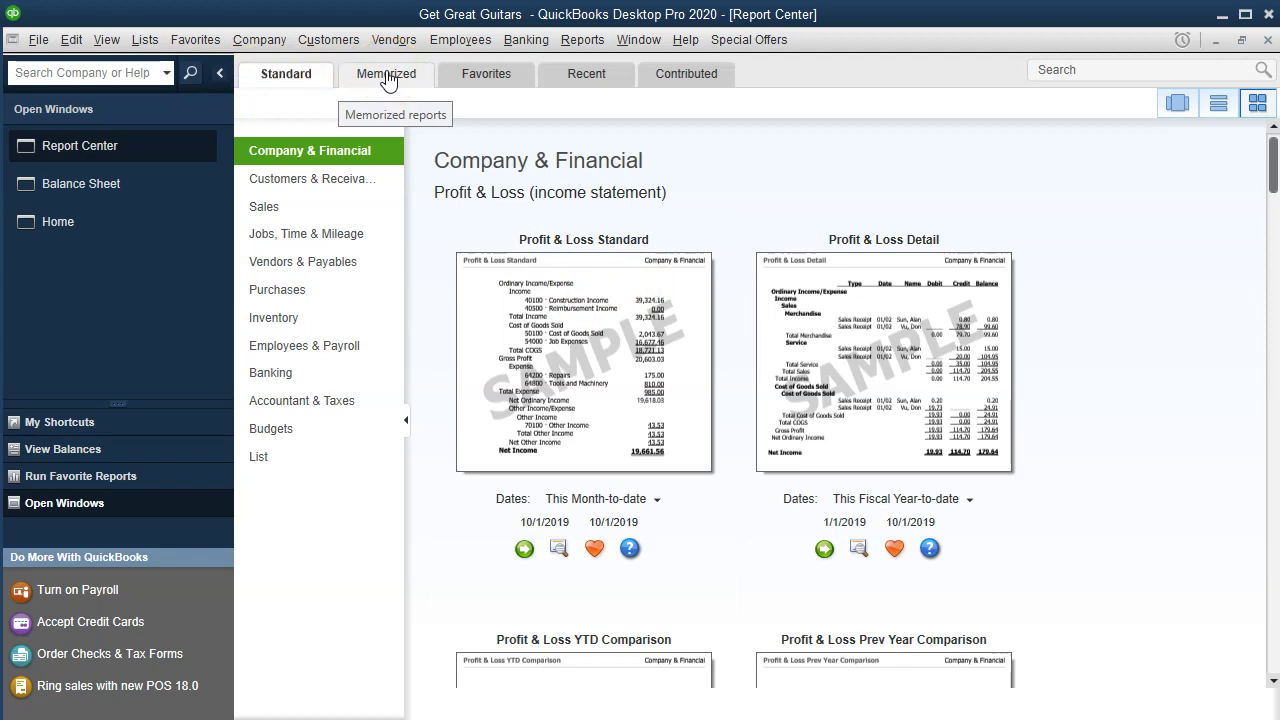
left_click(386, 76)
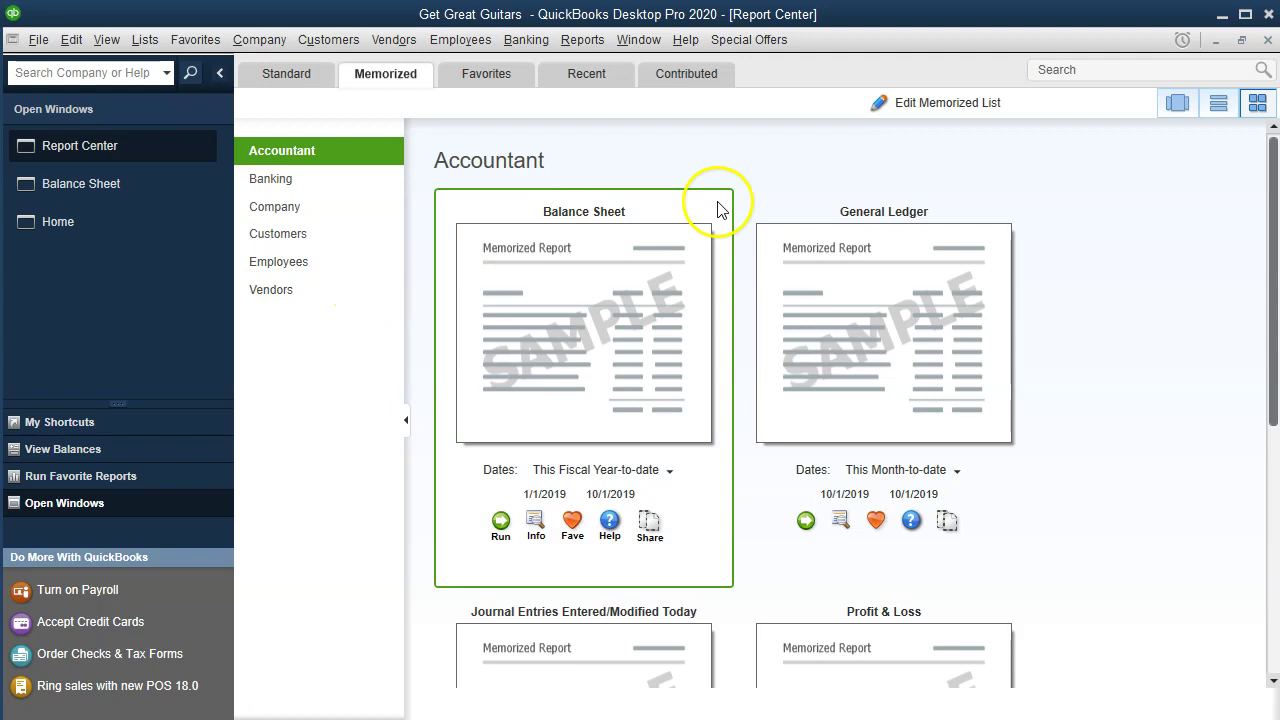
left_click(940, 105)
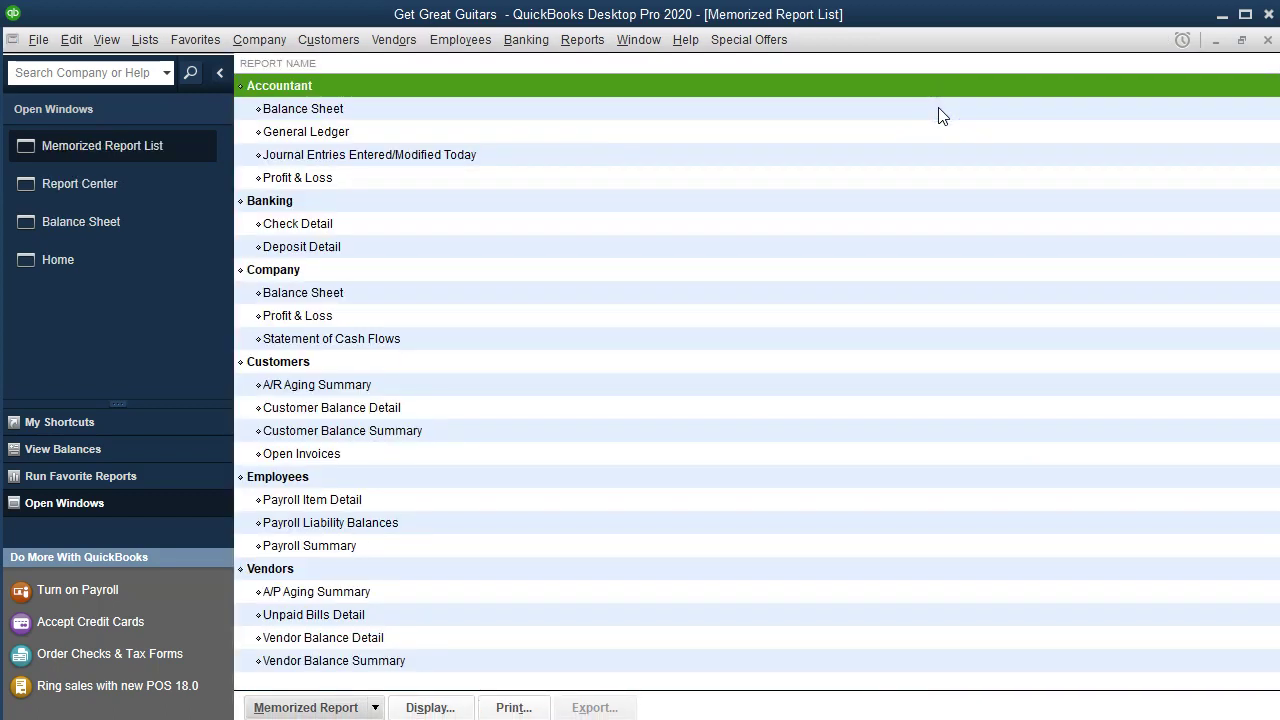
left_click(362, 110)
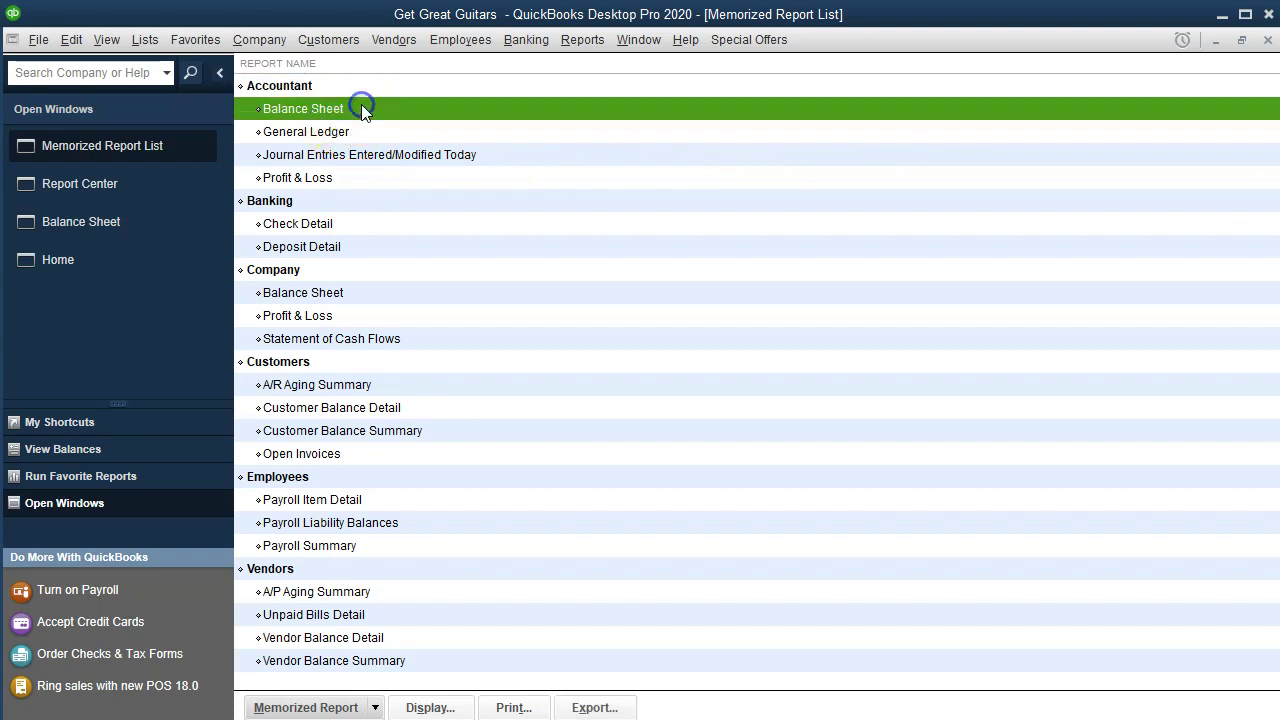
left_click(90, 718)
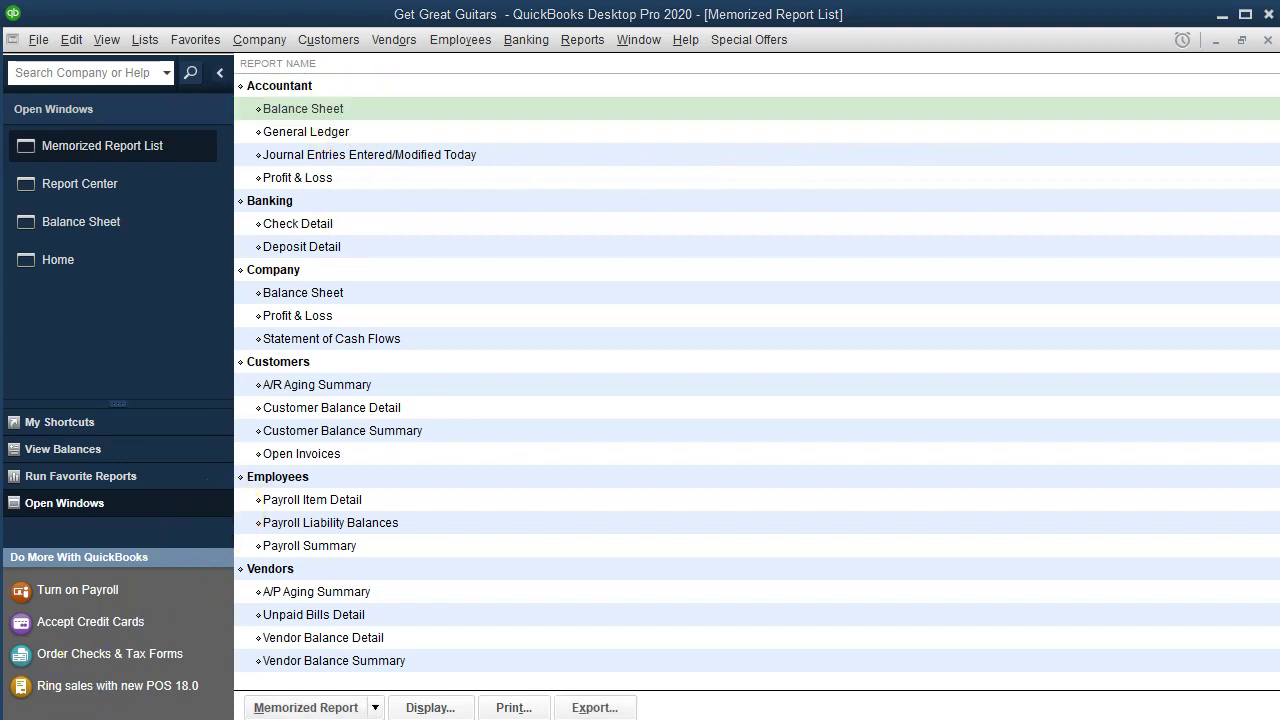
left_click(372, 118)
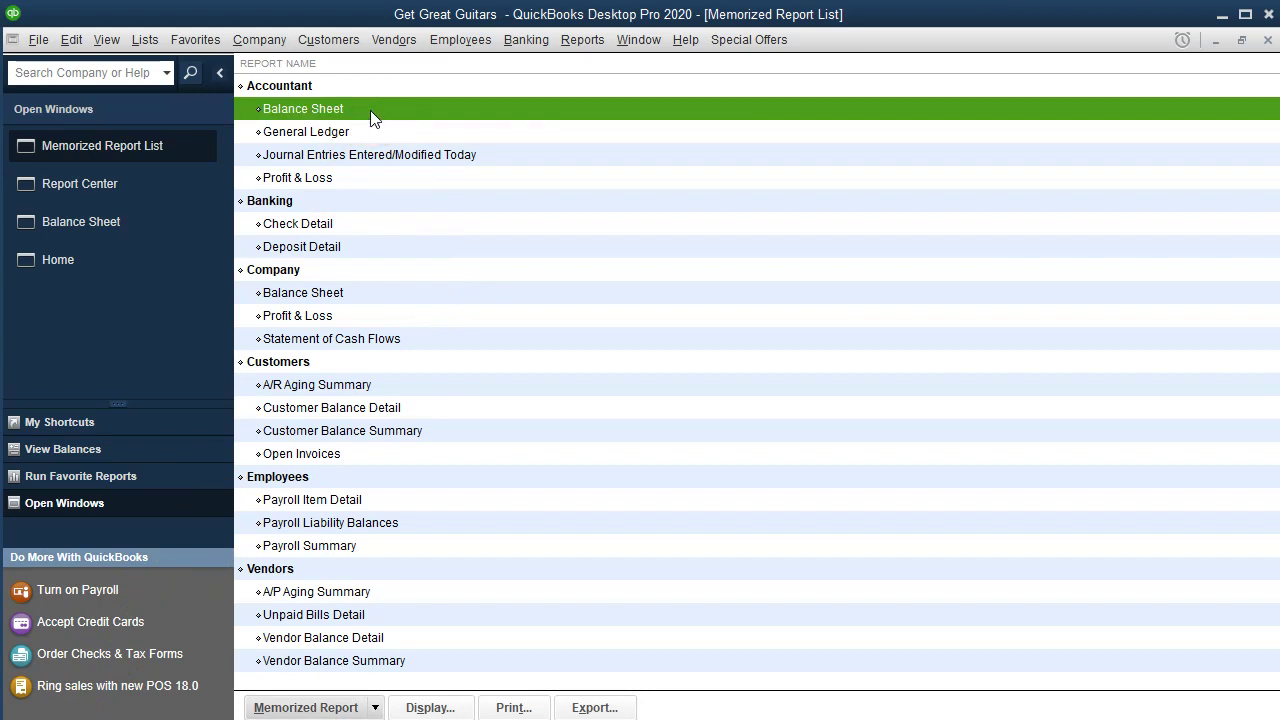
right_click(372, 118)
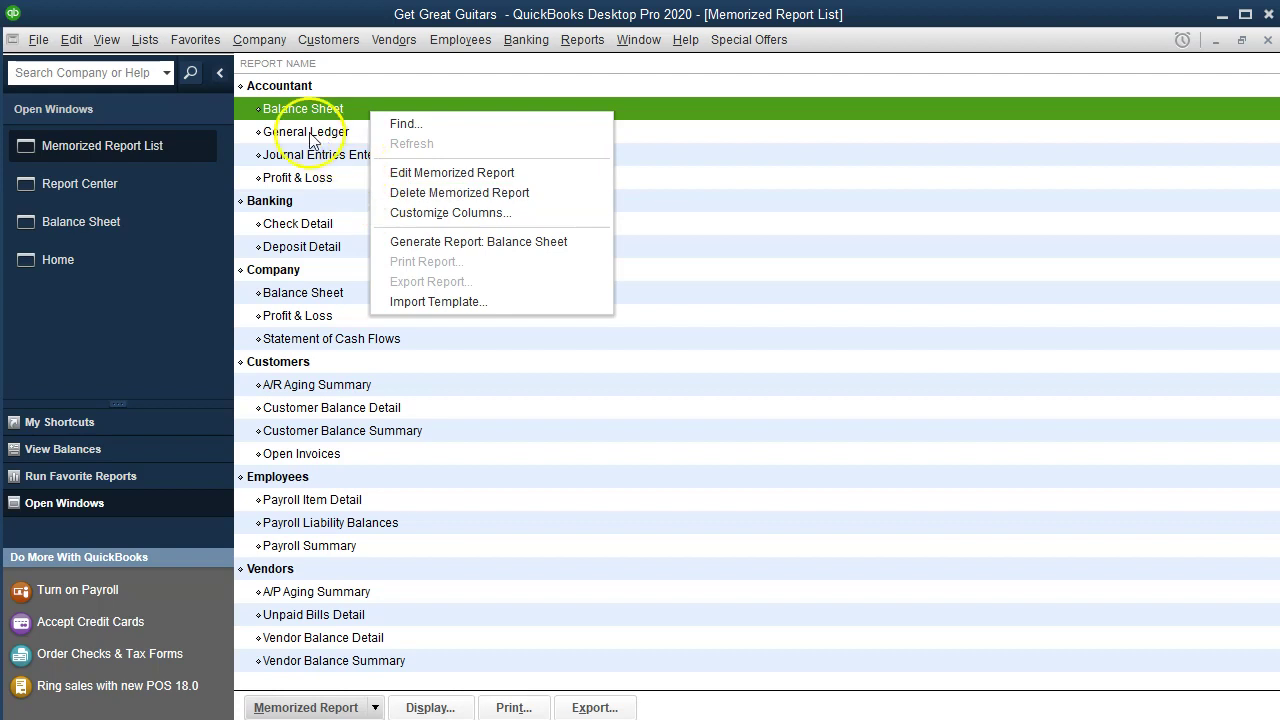
left_click(293, 90)
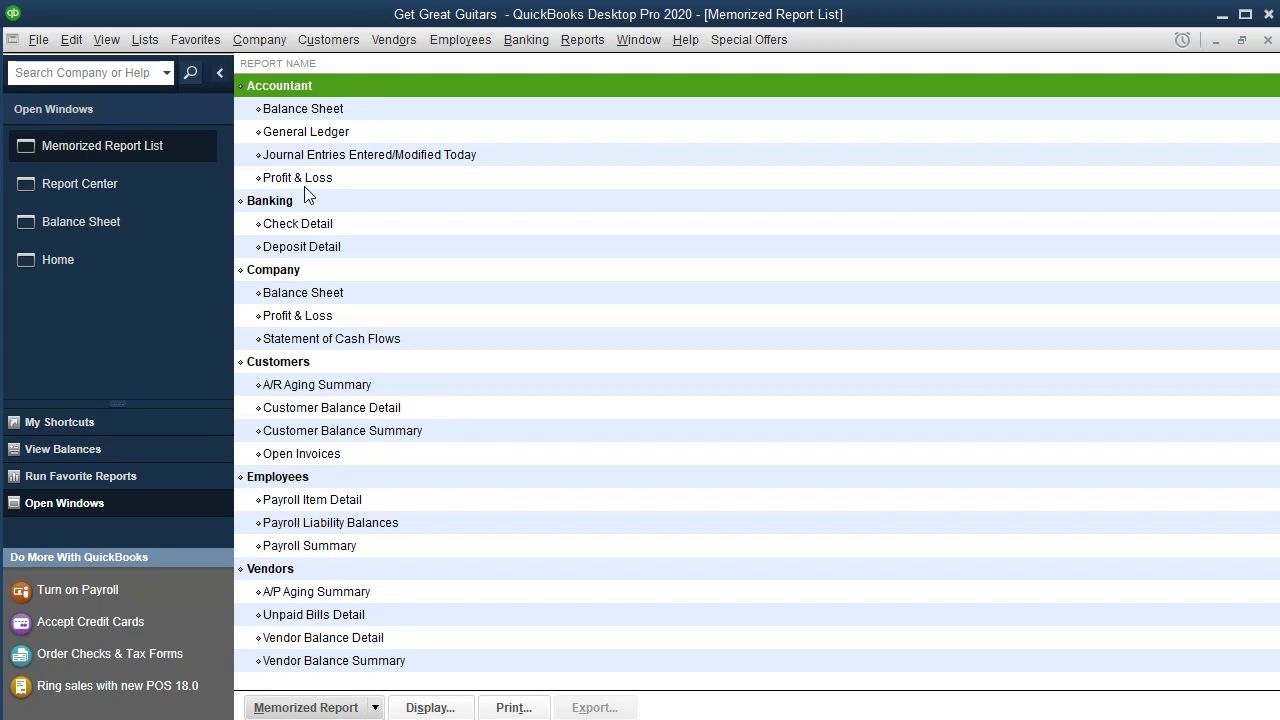
left_click(375, 707)
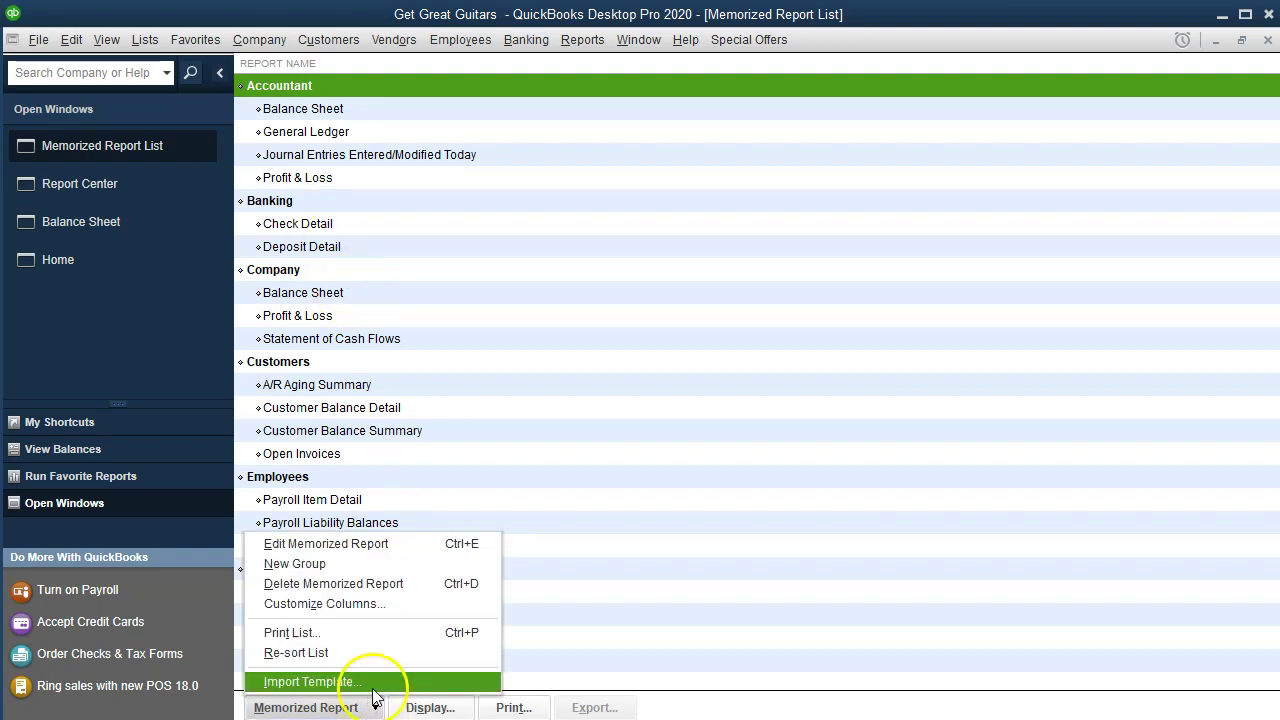
left_click(371, 543)
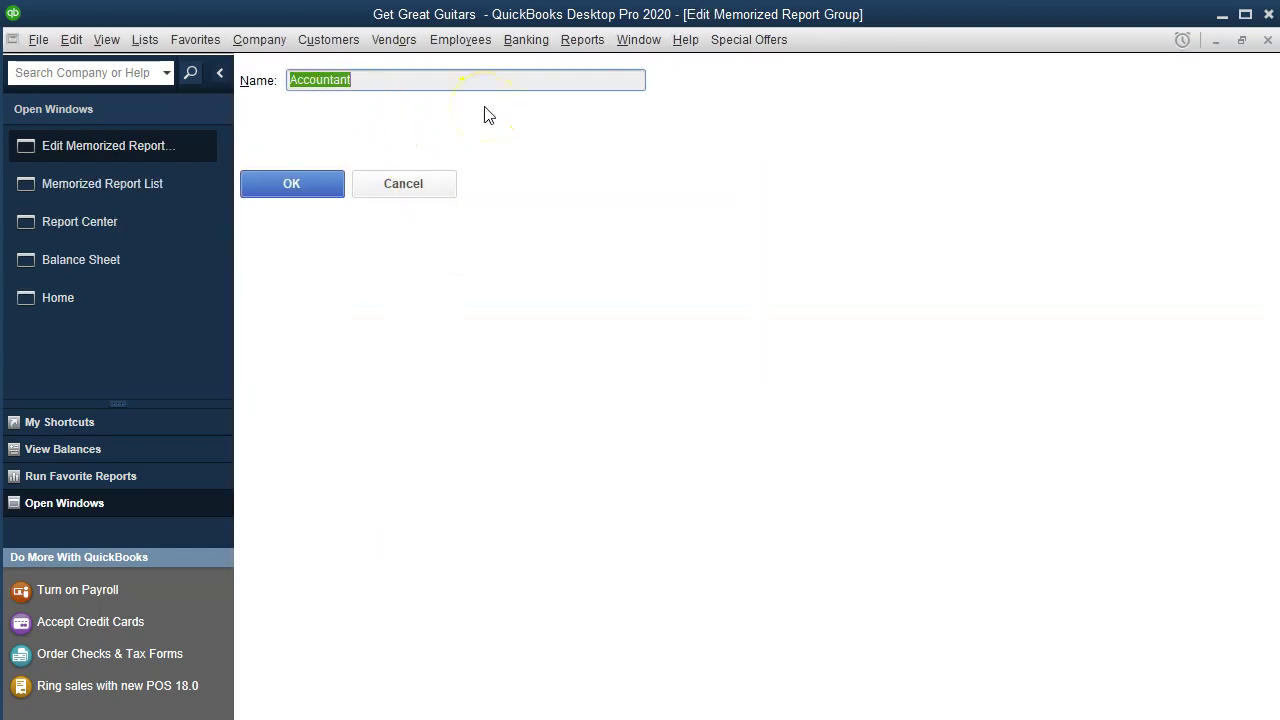
left_click(1267, 39)
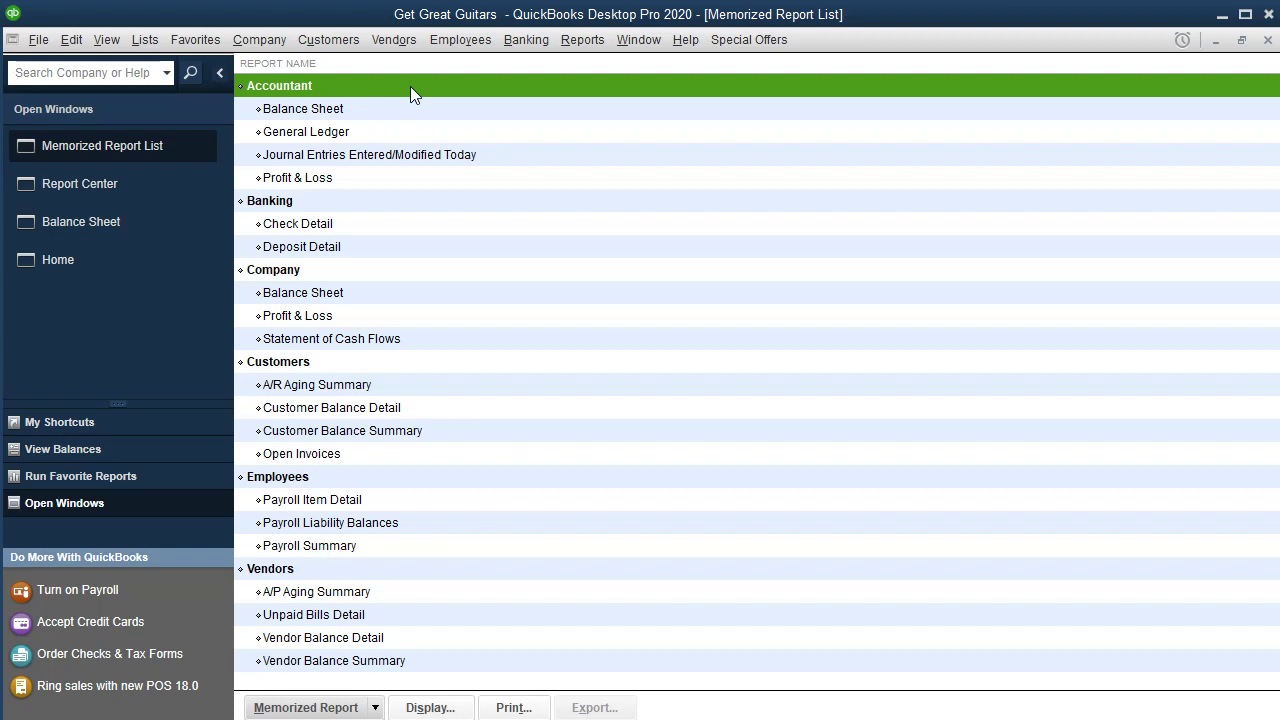
Create a new memorized report group named "My Reports".
left_click(376, 708)
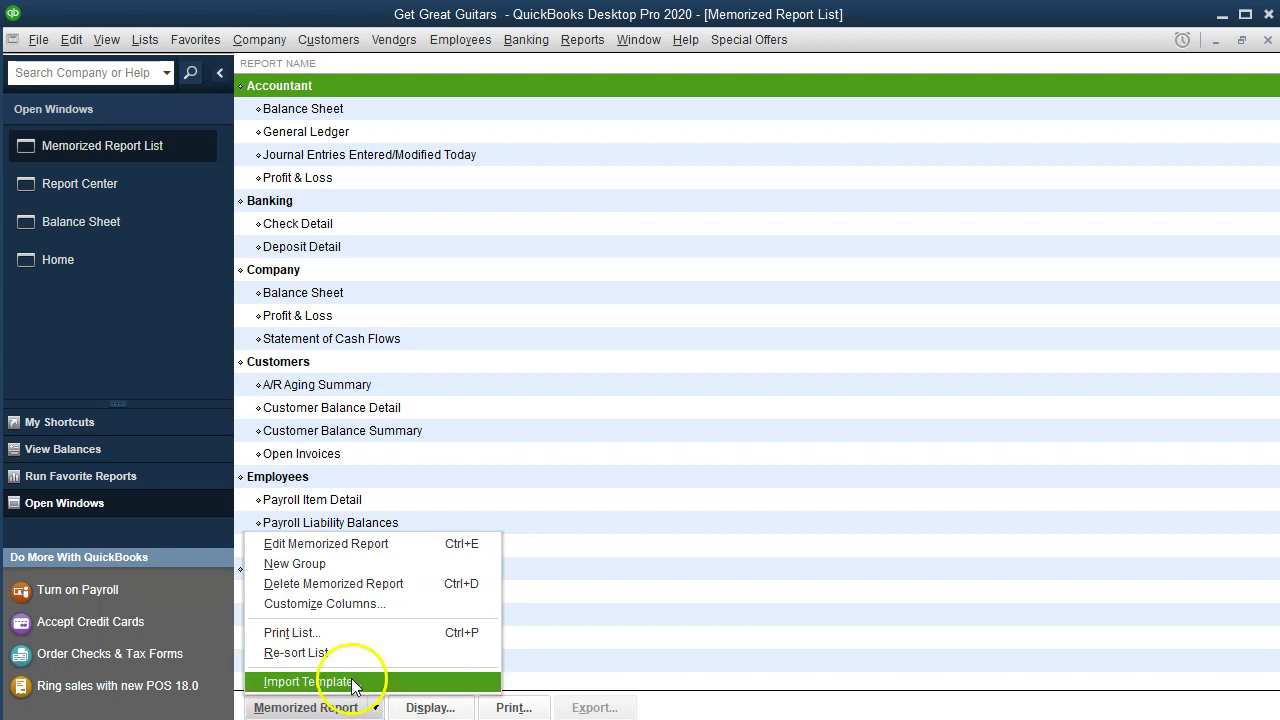
left_click(325, 568)
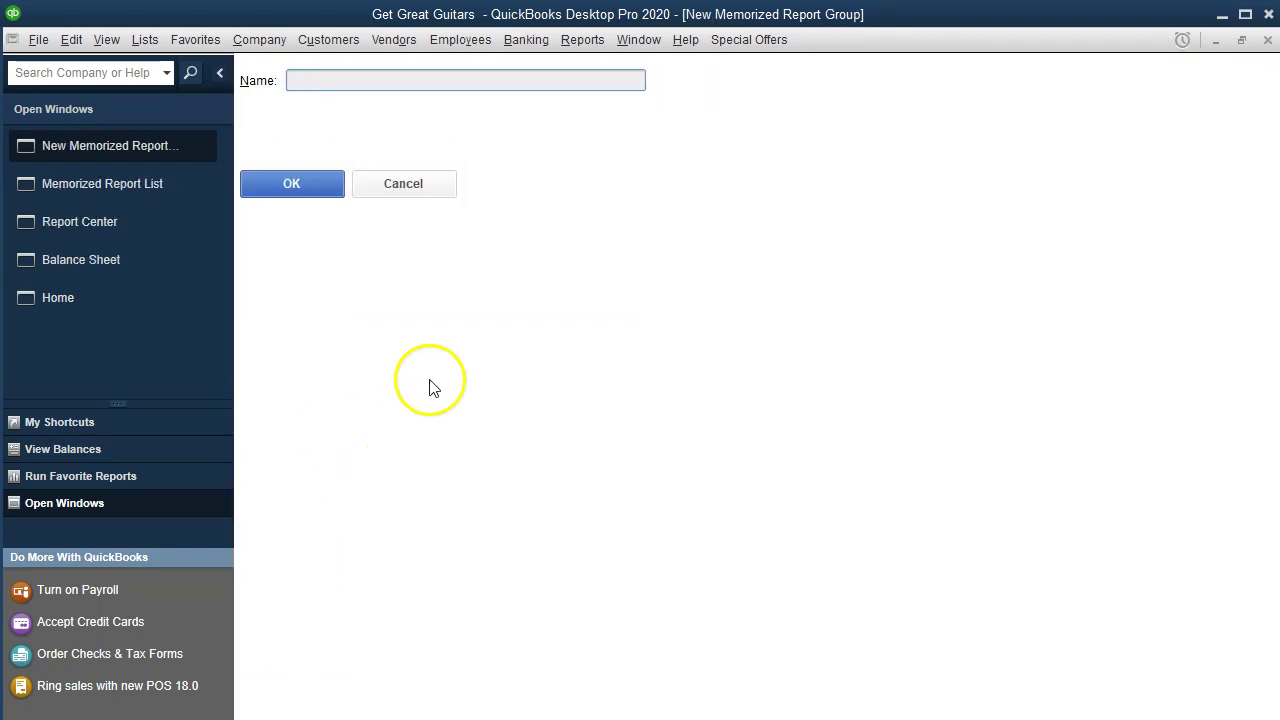
left_click(317, 81)
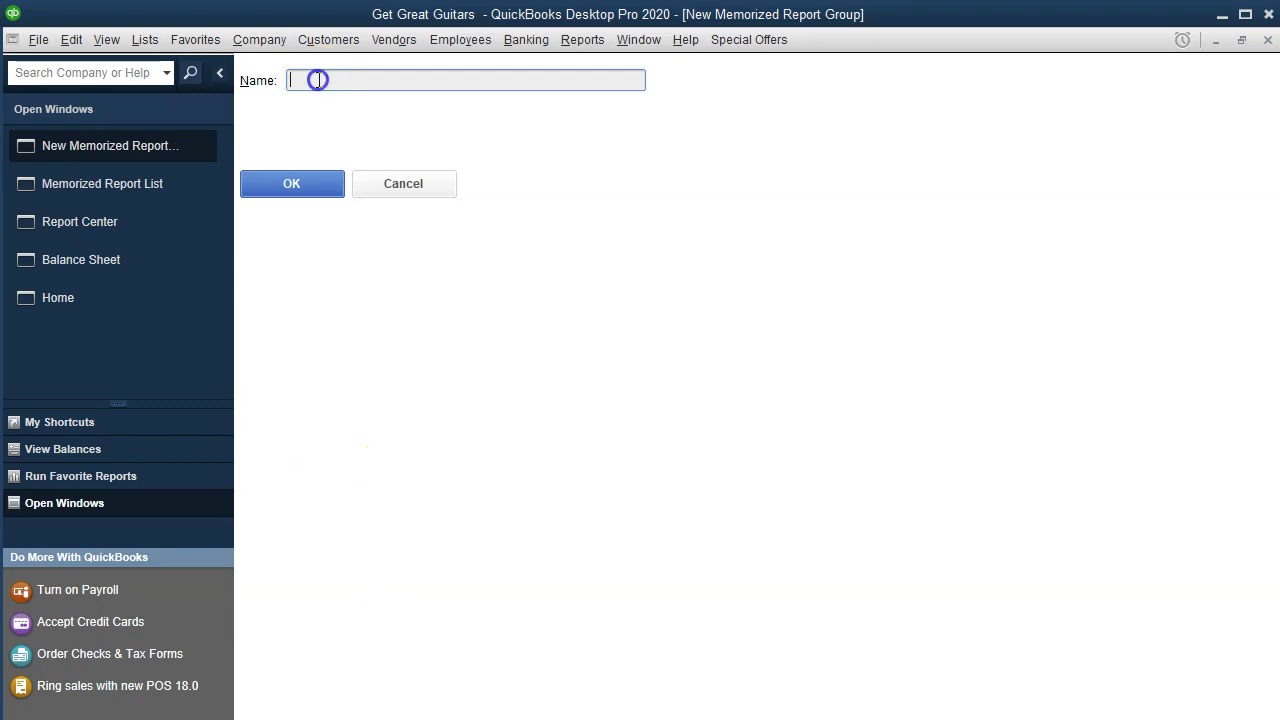
type("My Reports")
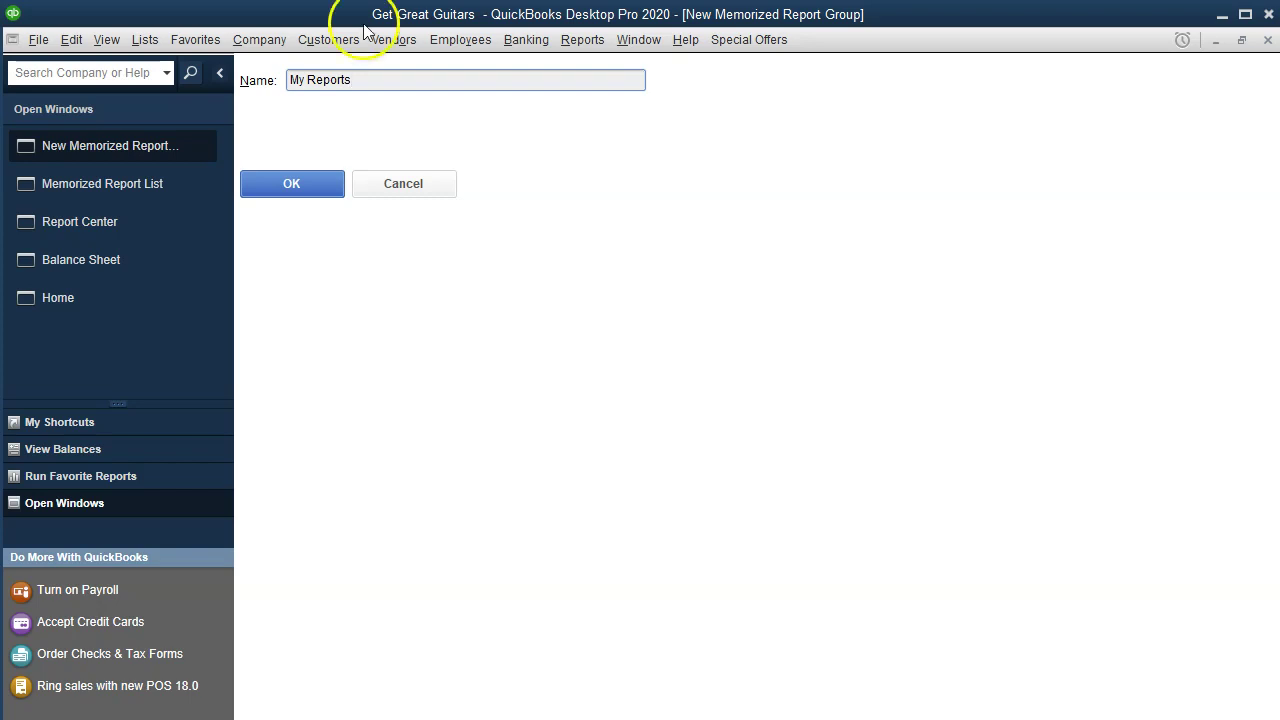
left_click(333, 194)
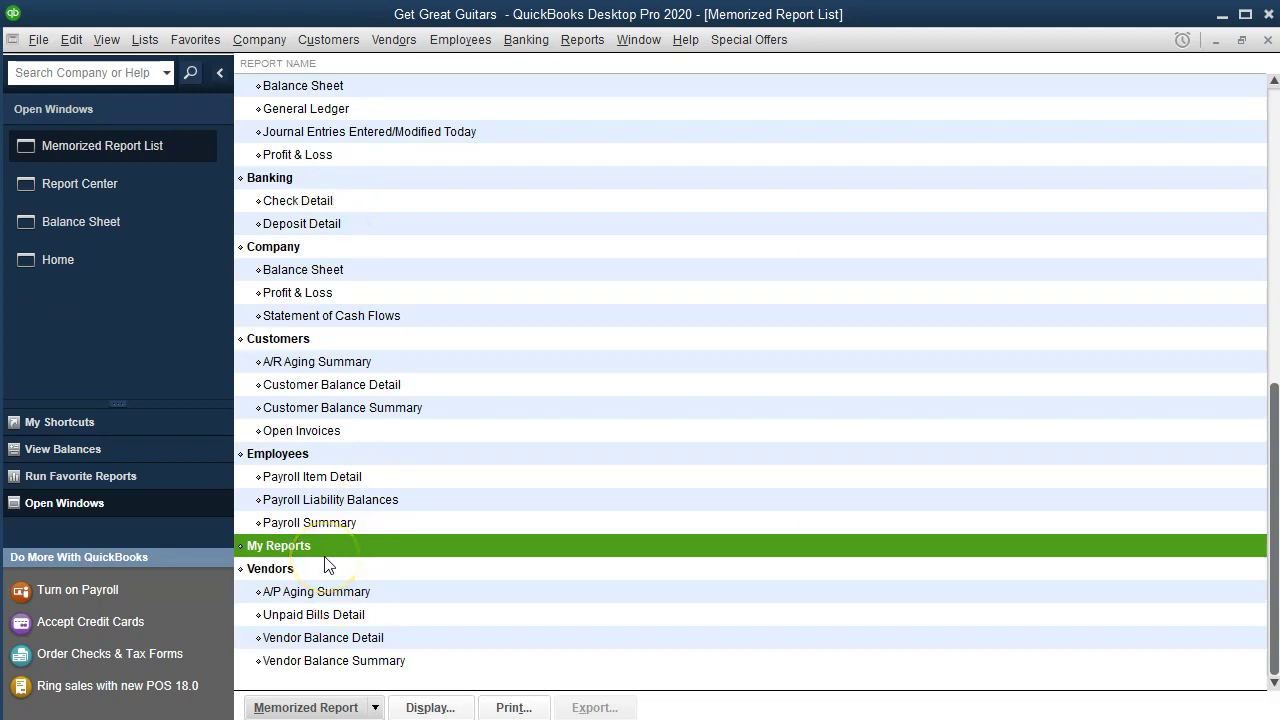
Return to the Balance Sheet report and start memorizing it with the option to save in a memorized report group enabled.
scroll(324, 566, "up", 1)
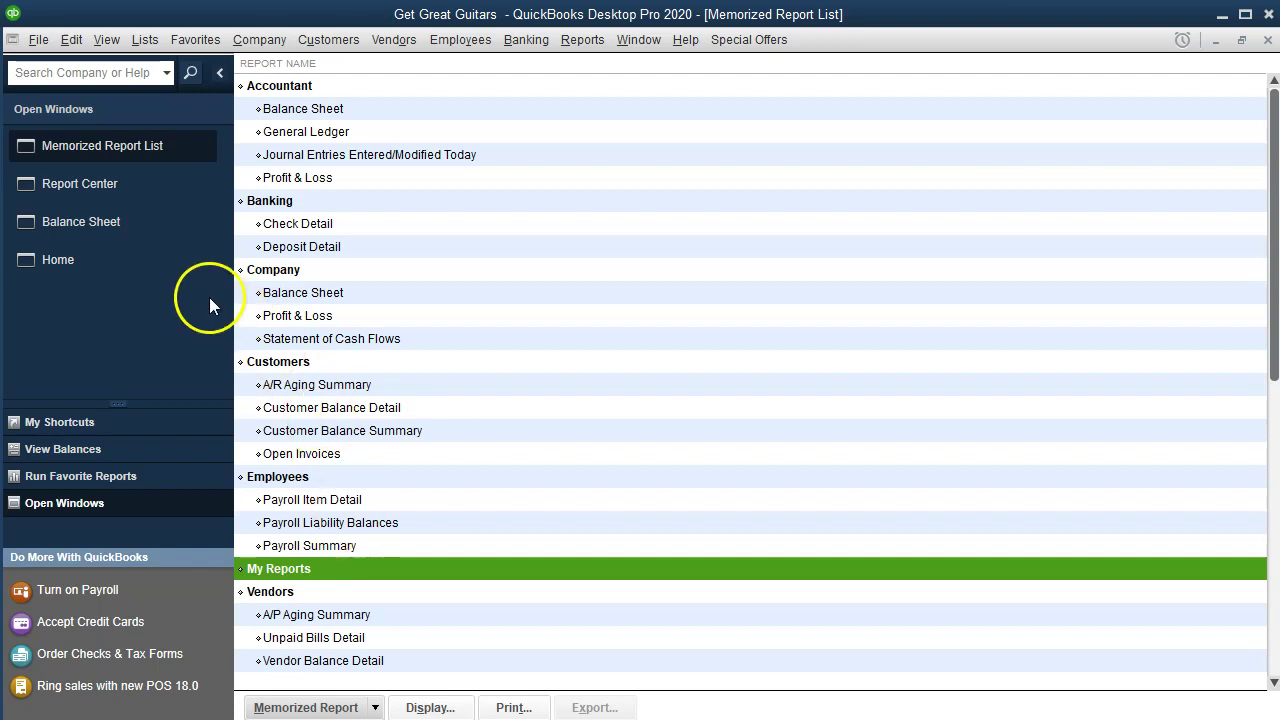
left_click(141, 230)
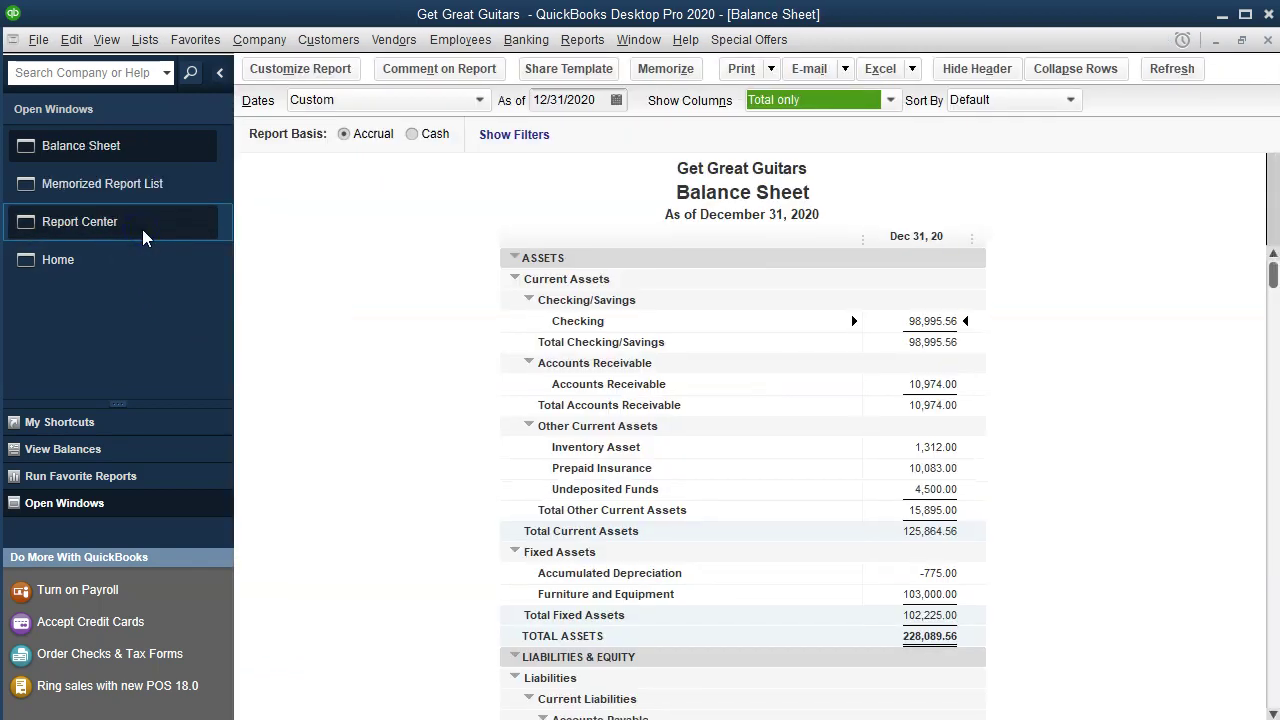
left_click(682, 78)
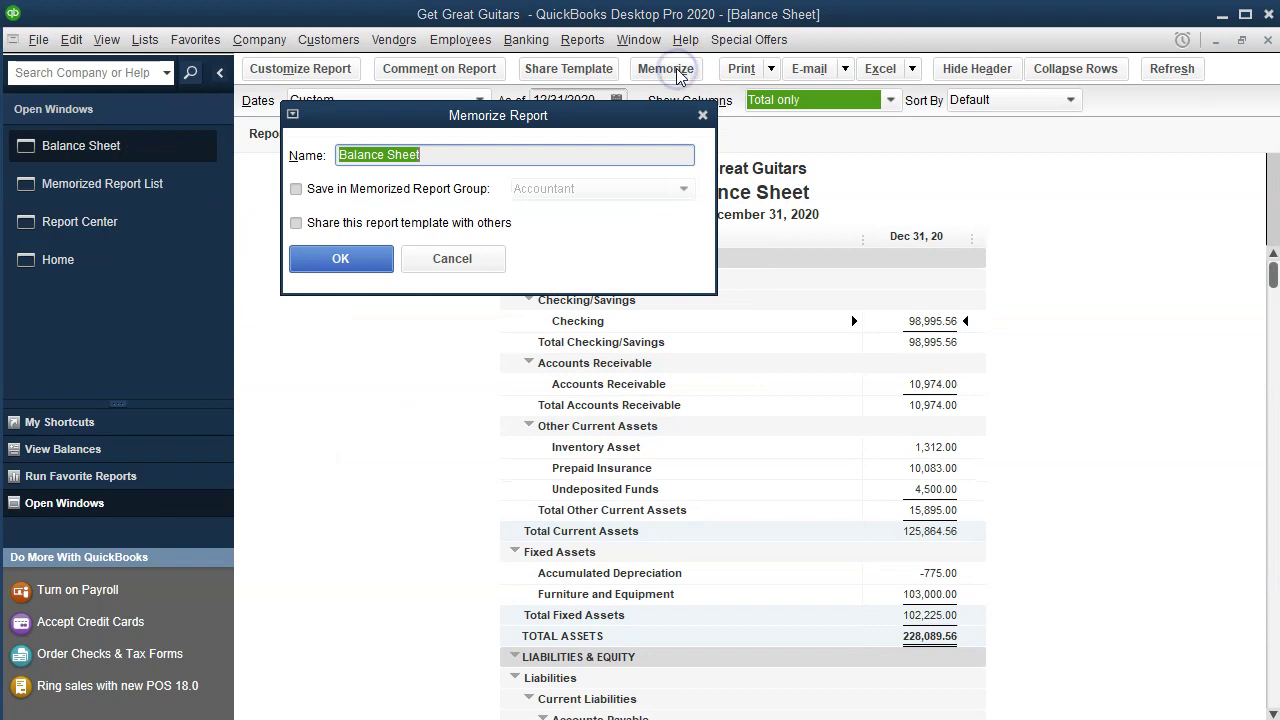
left_click(300, 189)
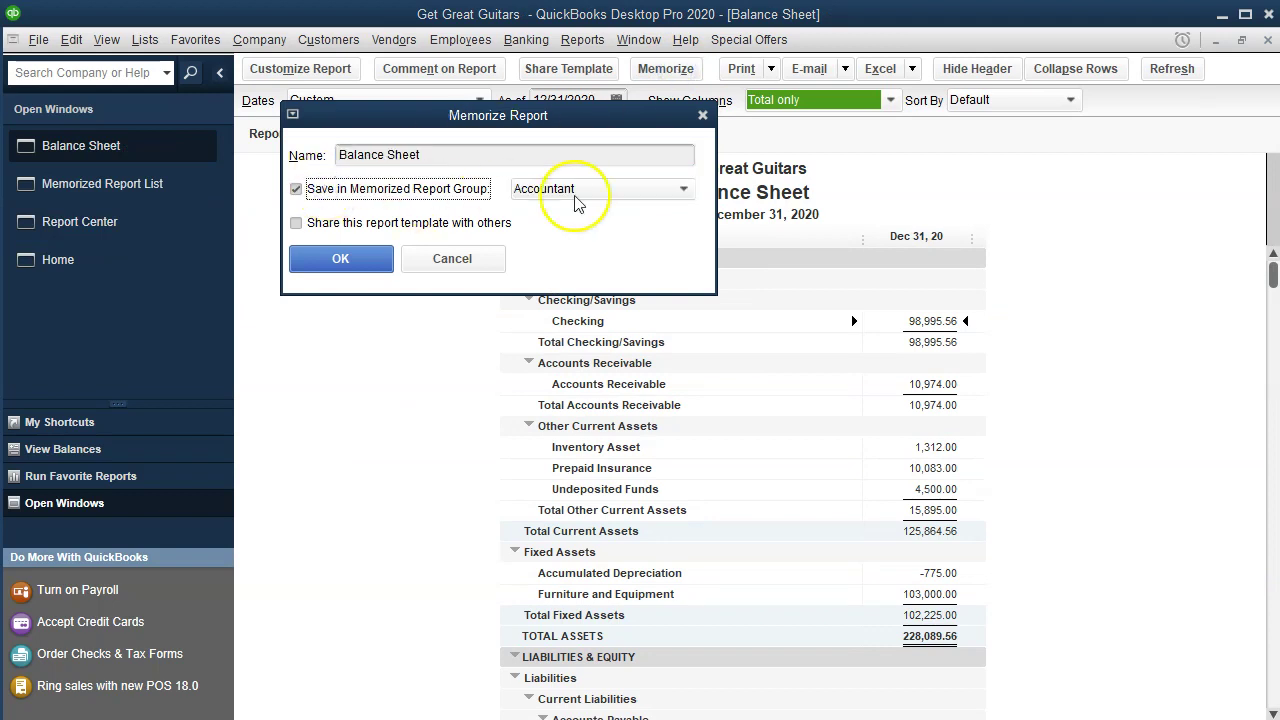
left_click(635, 195)
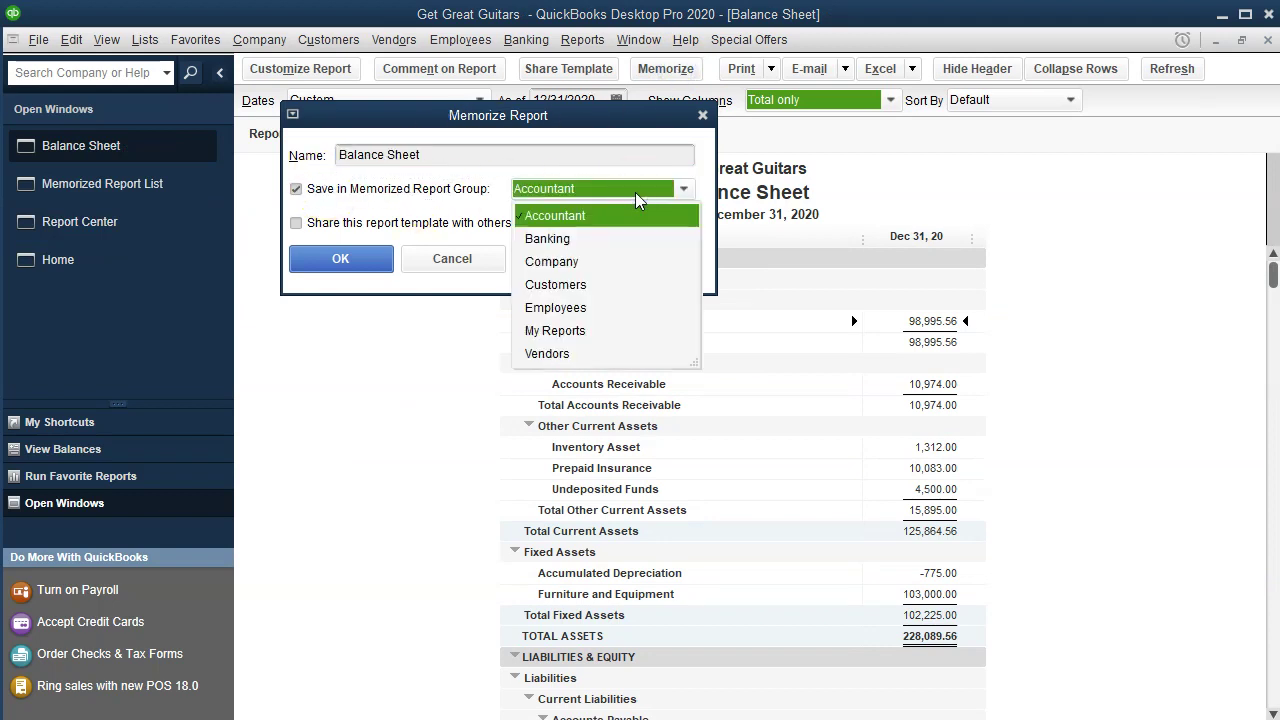